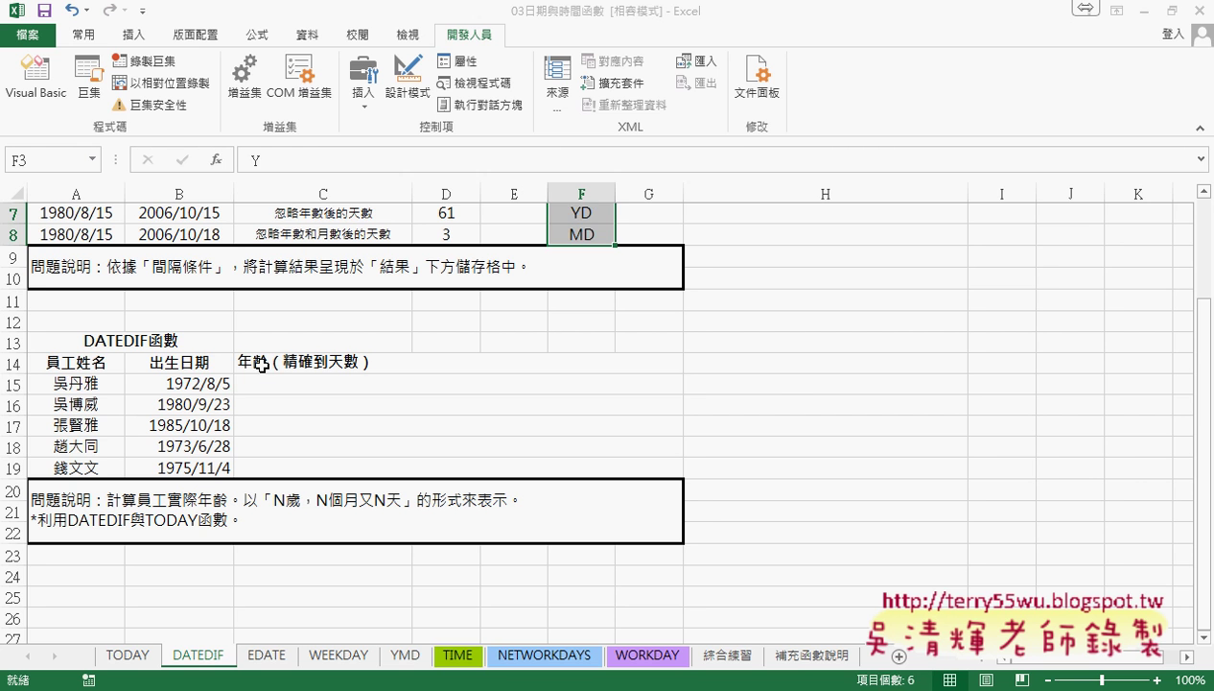
Review the required N歲,N個月又N天 format and DATEDIF's Y, YM and MD unit codes.
click(273, 384)
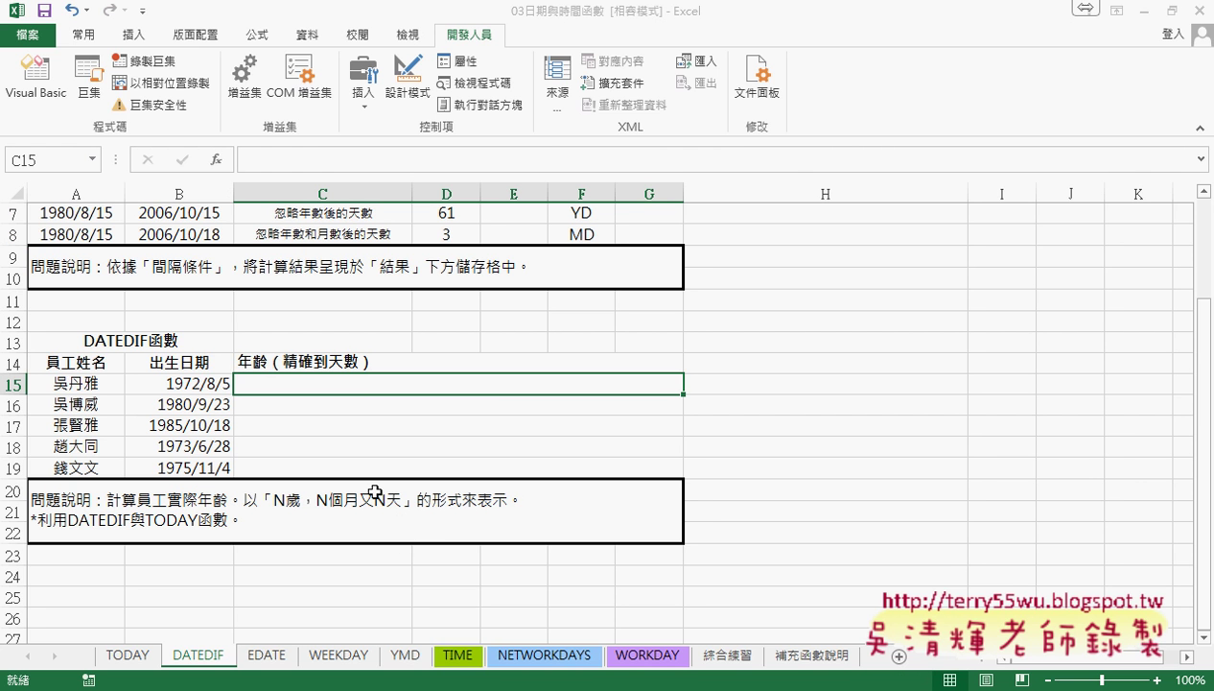
scroll(344, 470, up, 2)
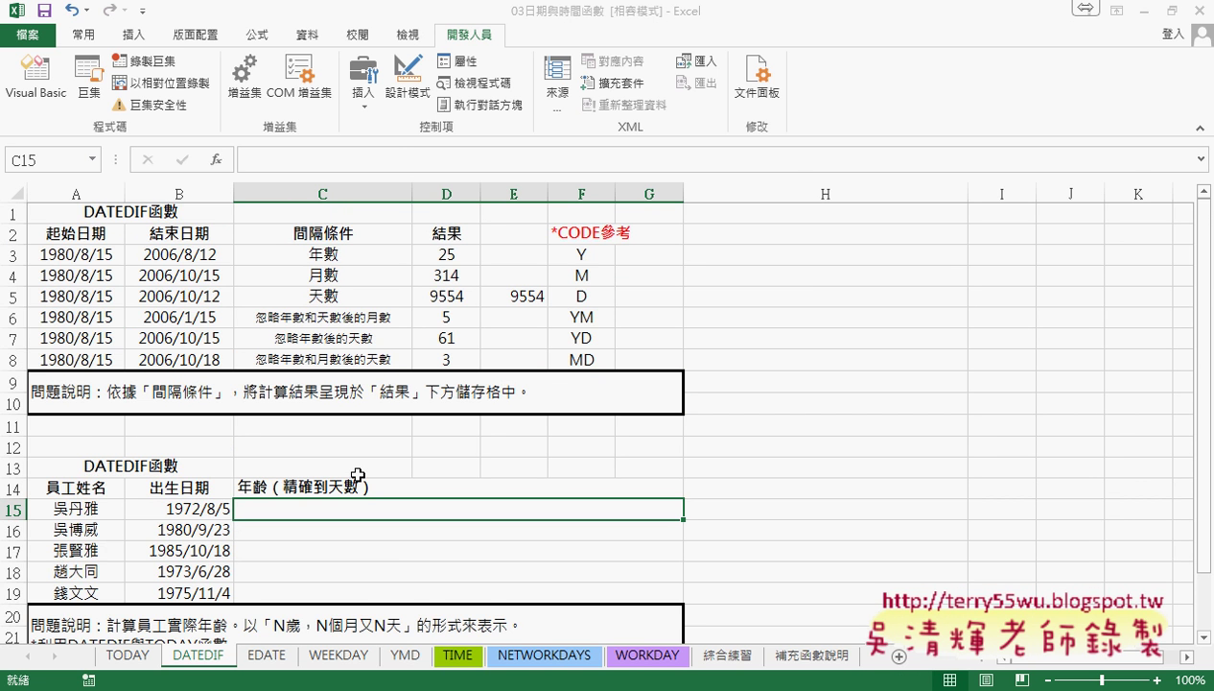
scroll(357, 475, down, 2)
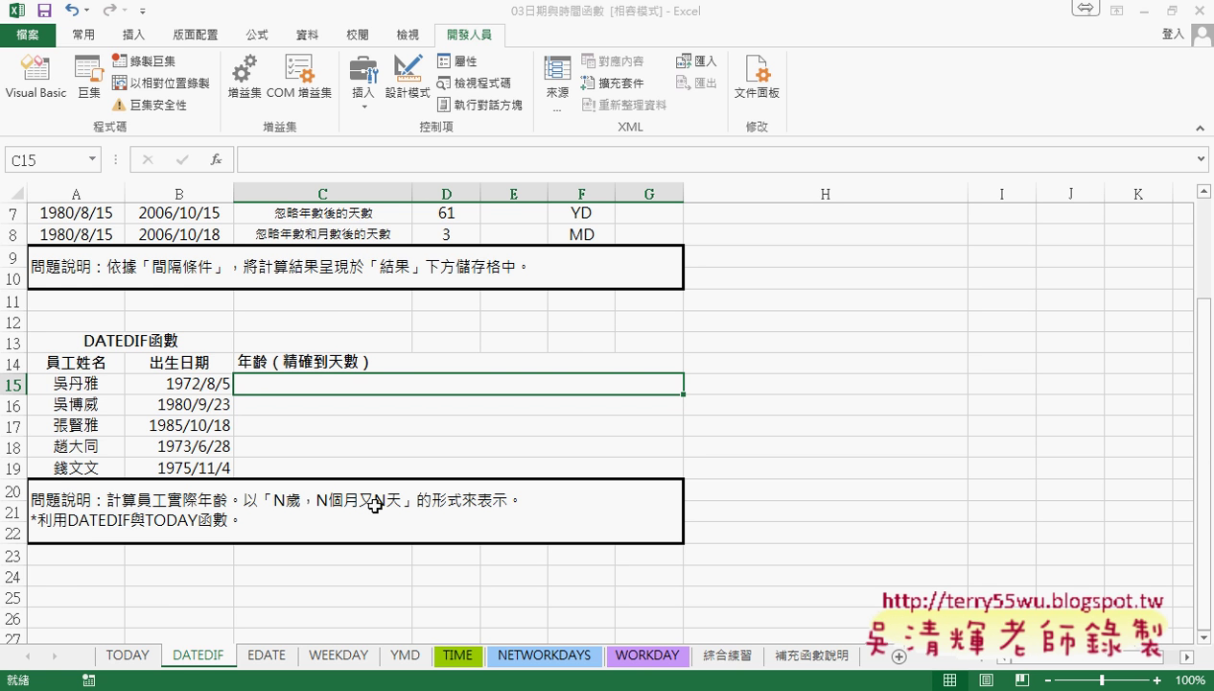
scroll(374, 506, up, 2)
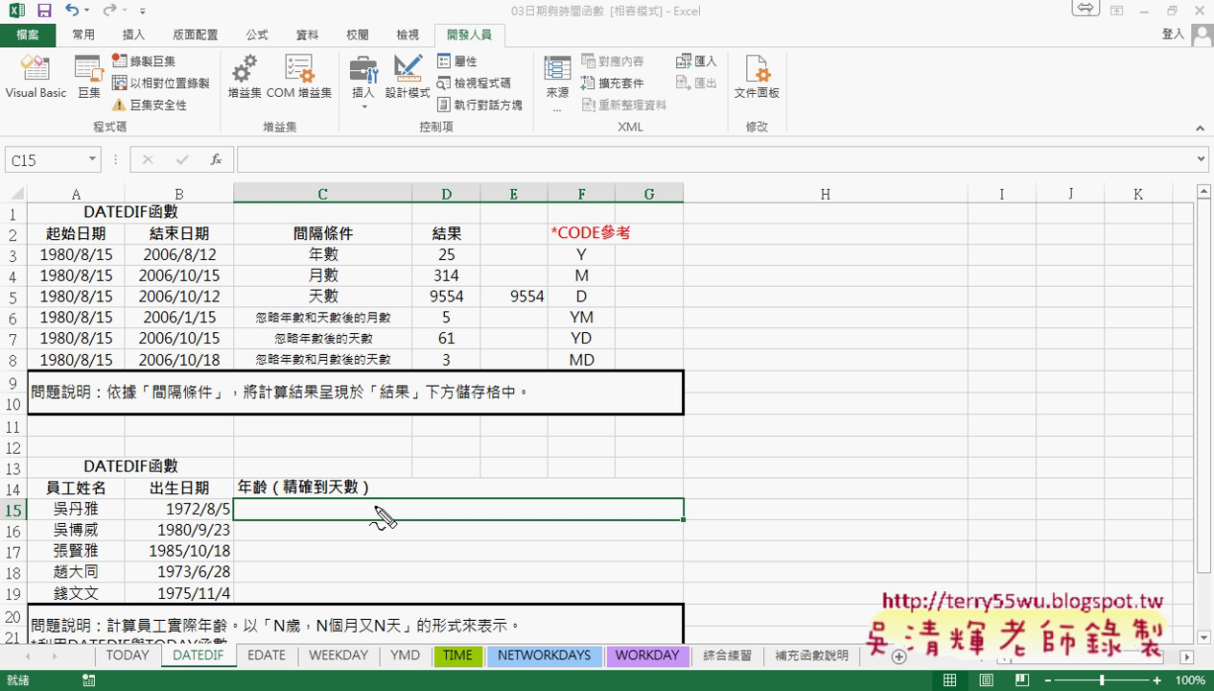
mouse_move(284, 617)
mouse_down()
mouse_move(284, 630)
mouse_move(313, 637)
mouse_up()
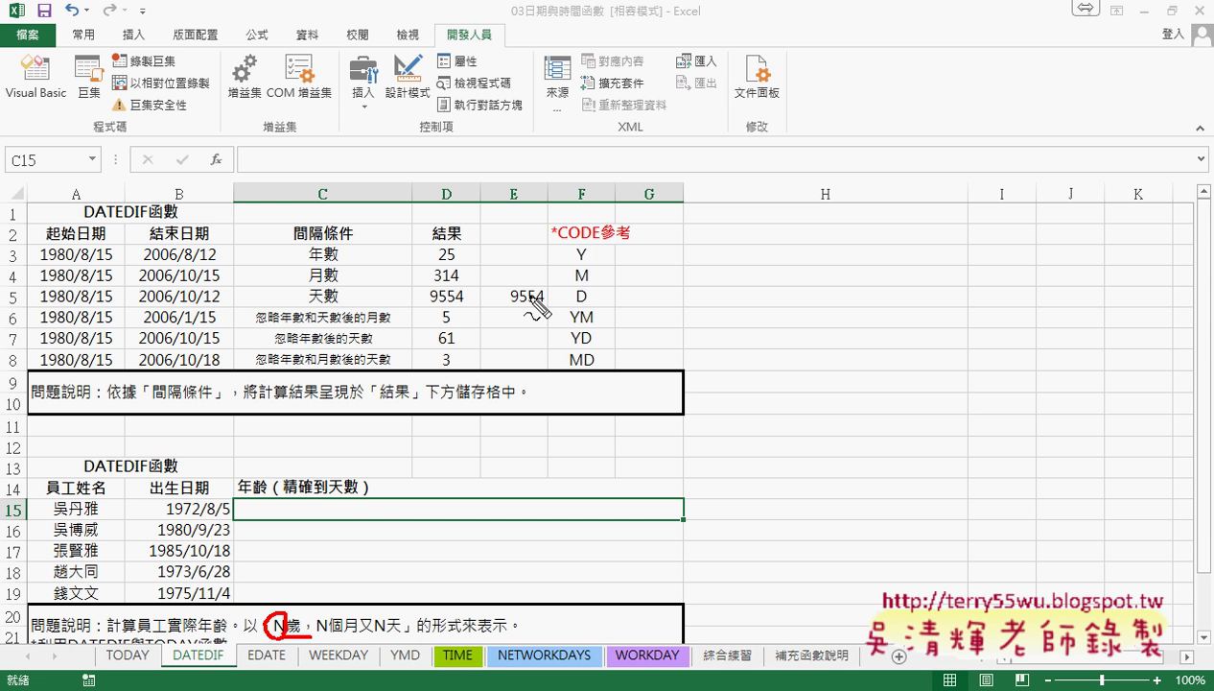
drag(583, 270, 589, 272)
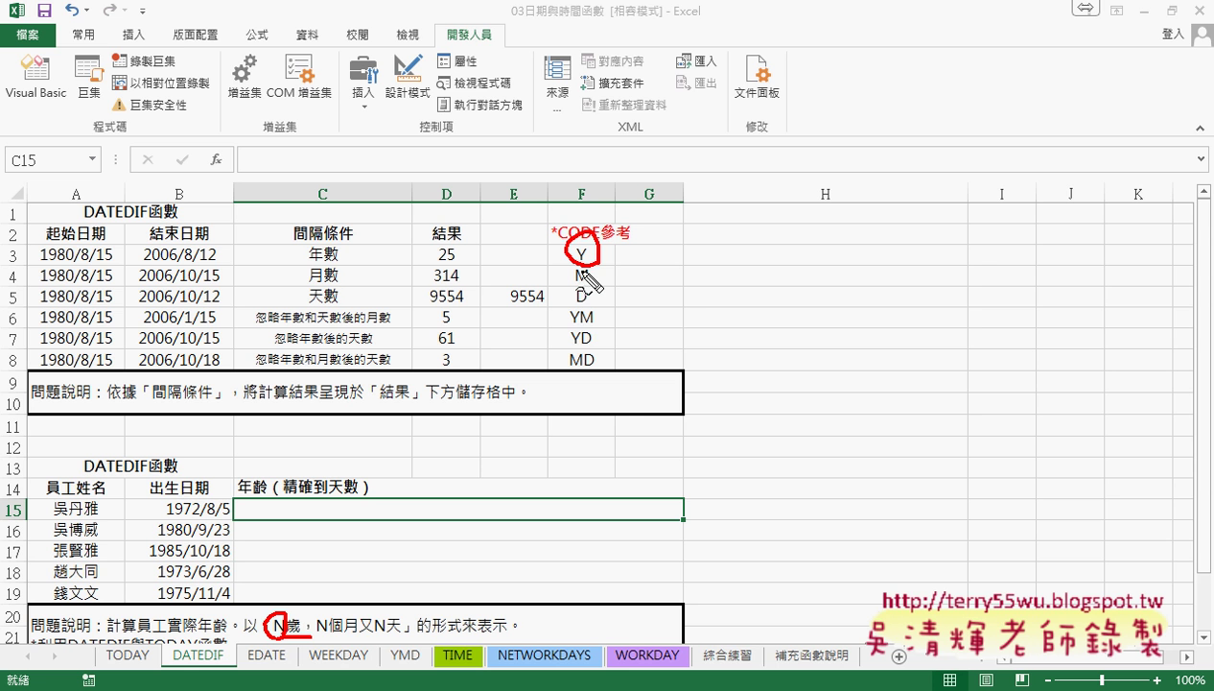
mouse_move(587, 307)
mouse_down()
mouse_move(607, 326)
mouse_move(584, 330)
mouse_up()
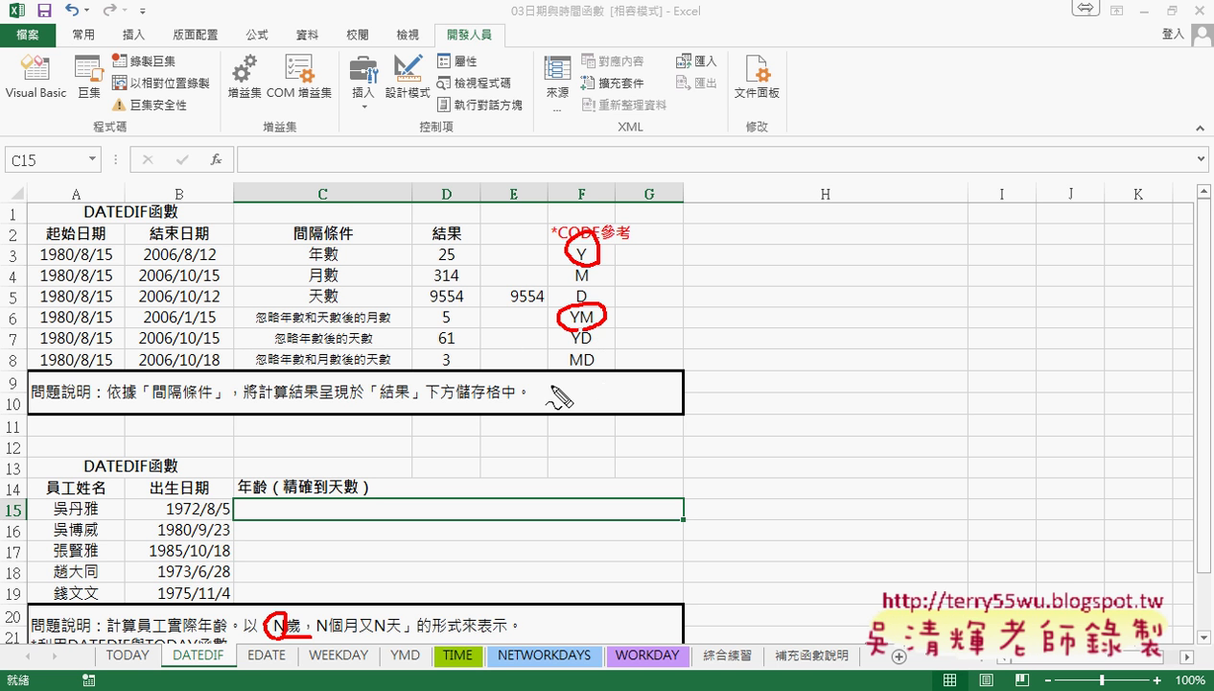
mouse_move(596, 376)
mouse_down()
mouse_move(585, 349)
mouse_move(605, 378)
mouse_up()
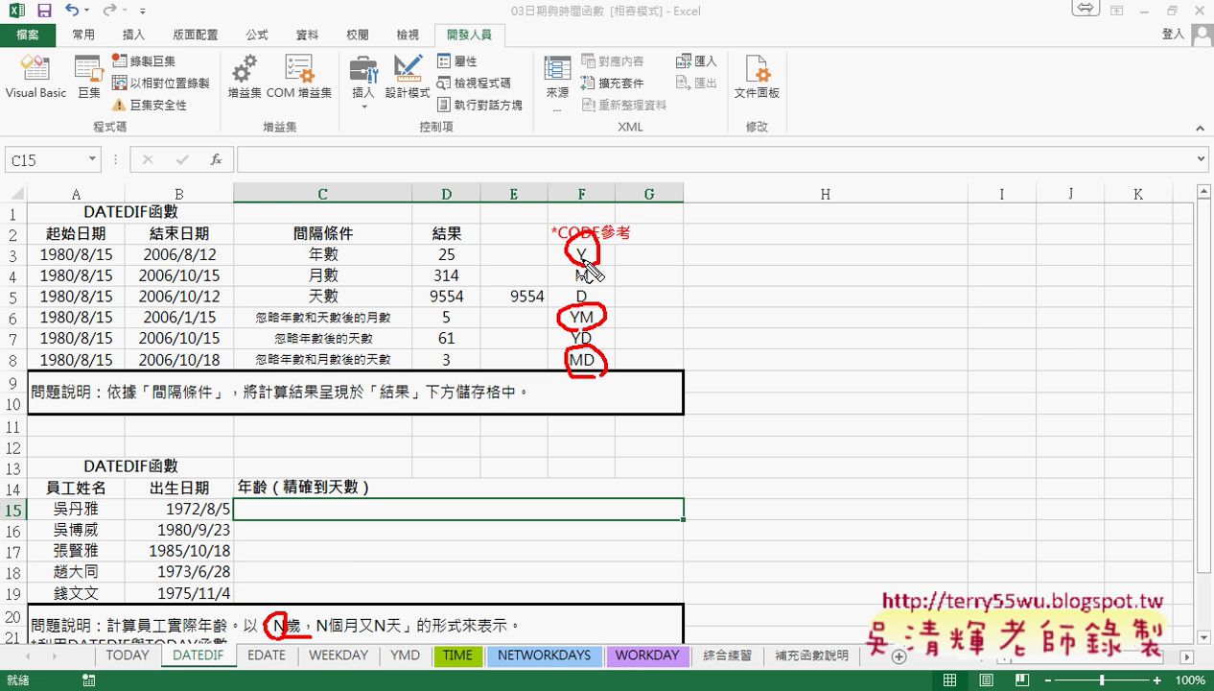
drag(326, 640, 391, 635)
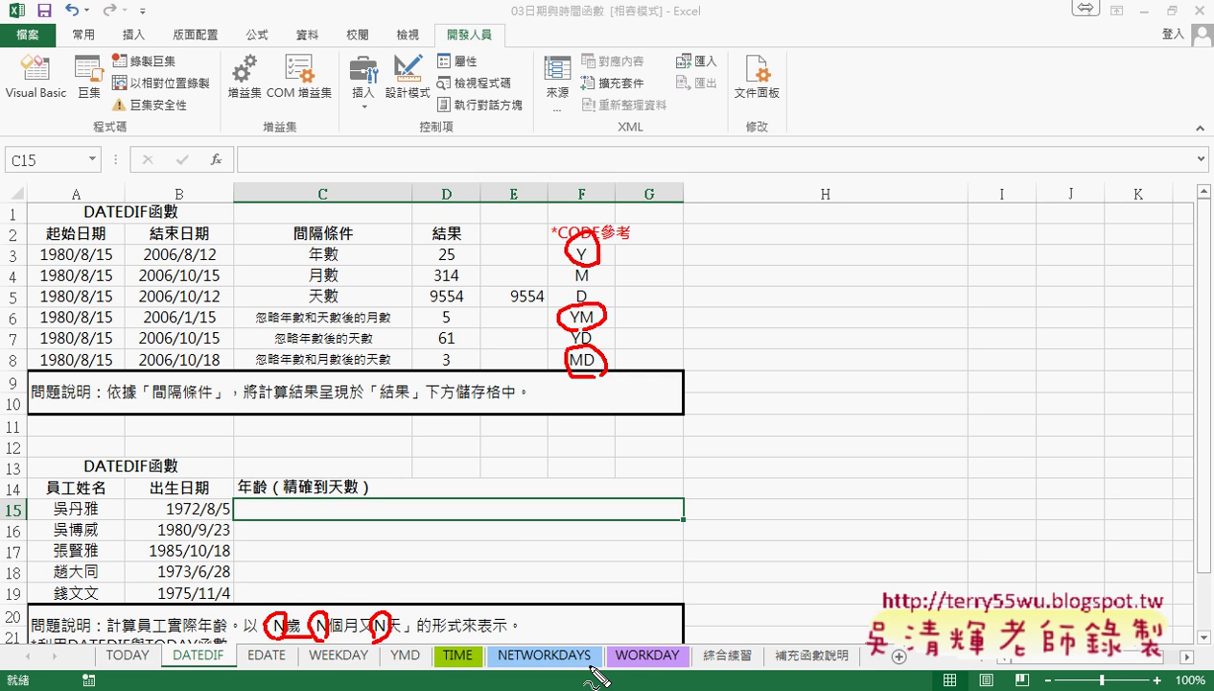
key(Escape)
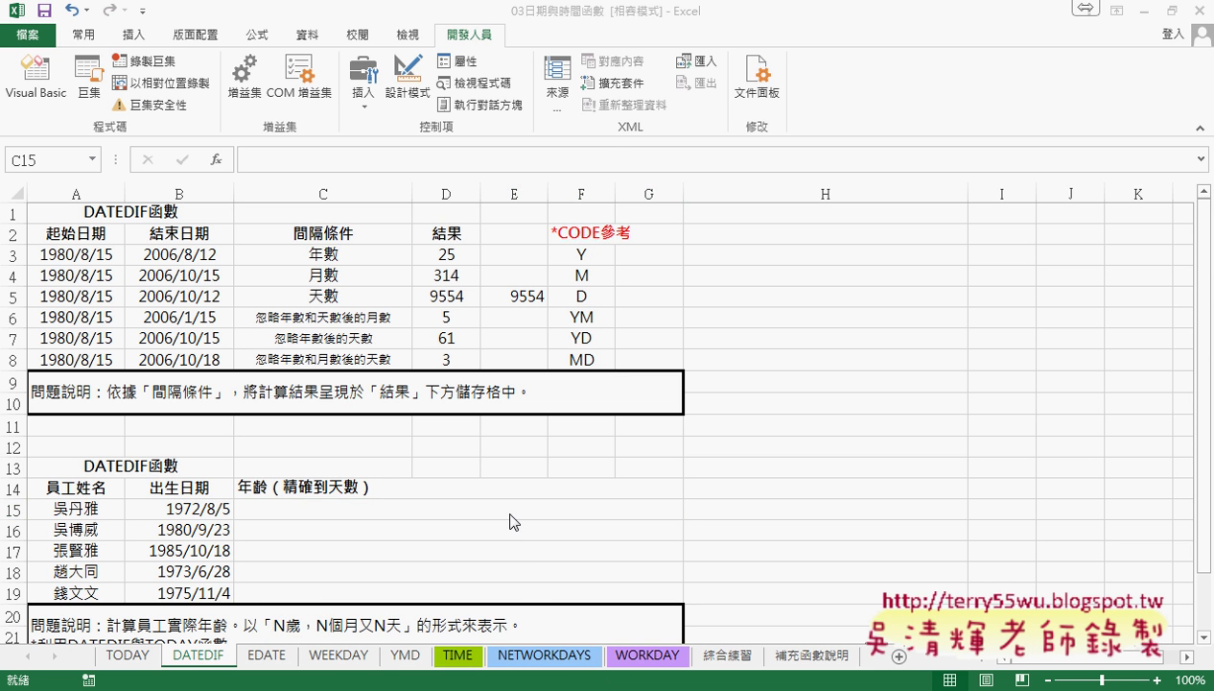
Enter =DATEDIF(B15,TODAY(),"Y") in C15 so it shows 44 whole years.
click(506, 508)
click(299, 162)
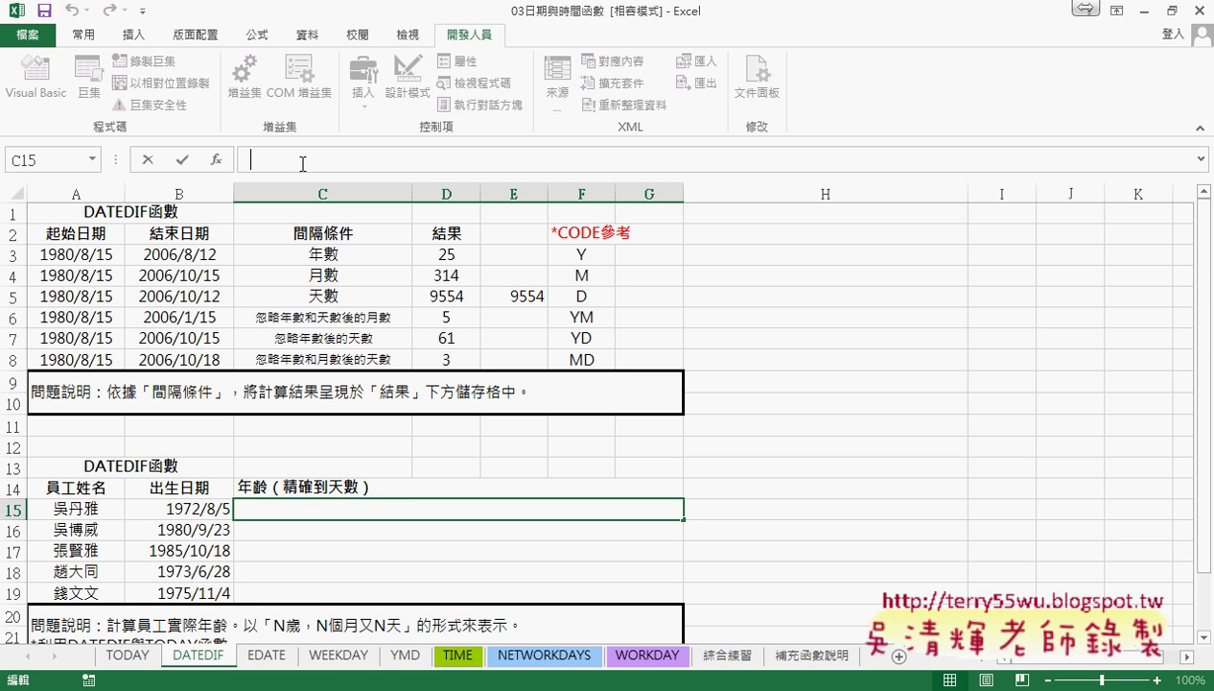
text(=da)
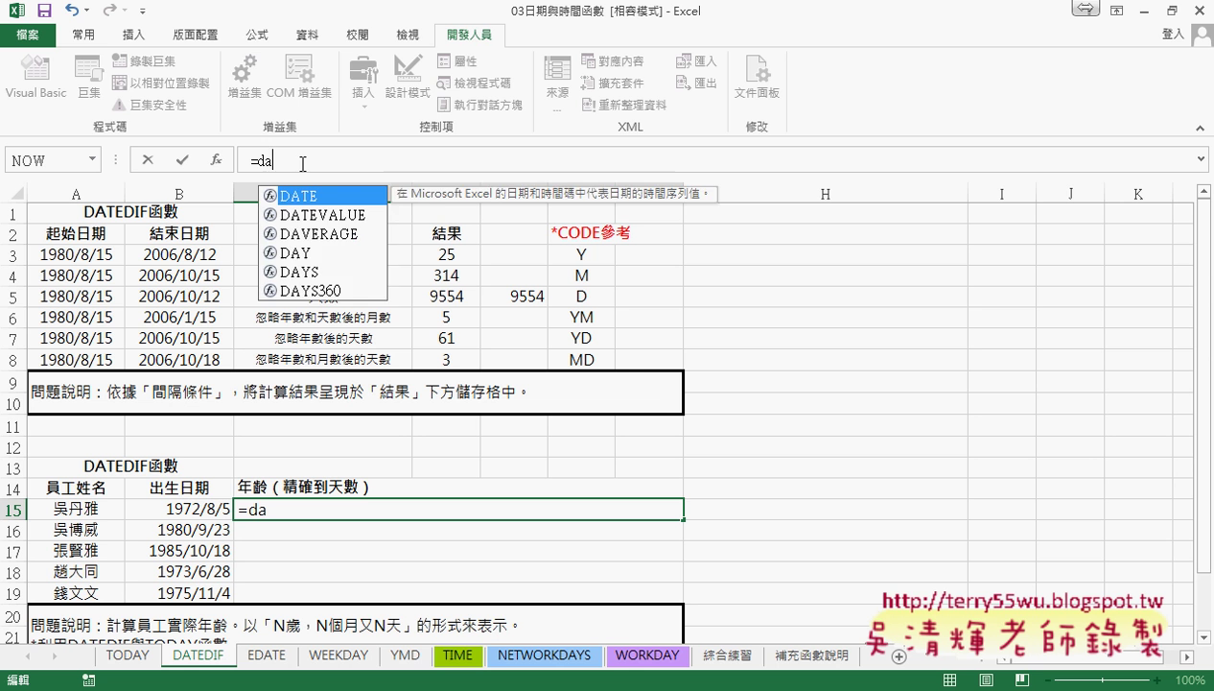
text(ted)
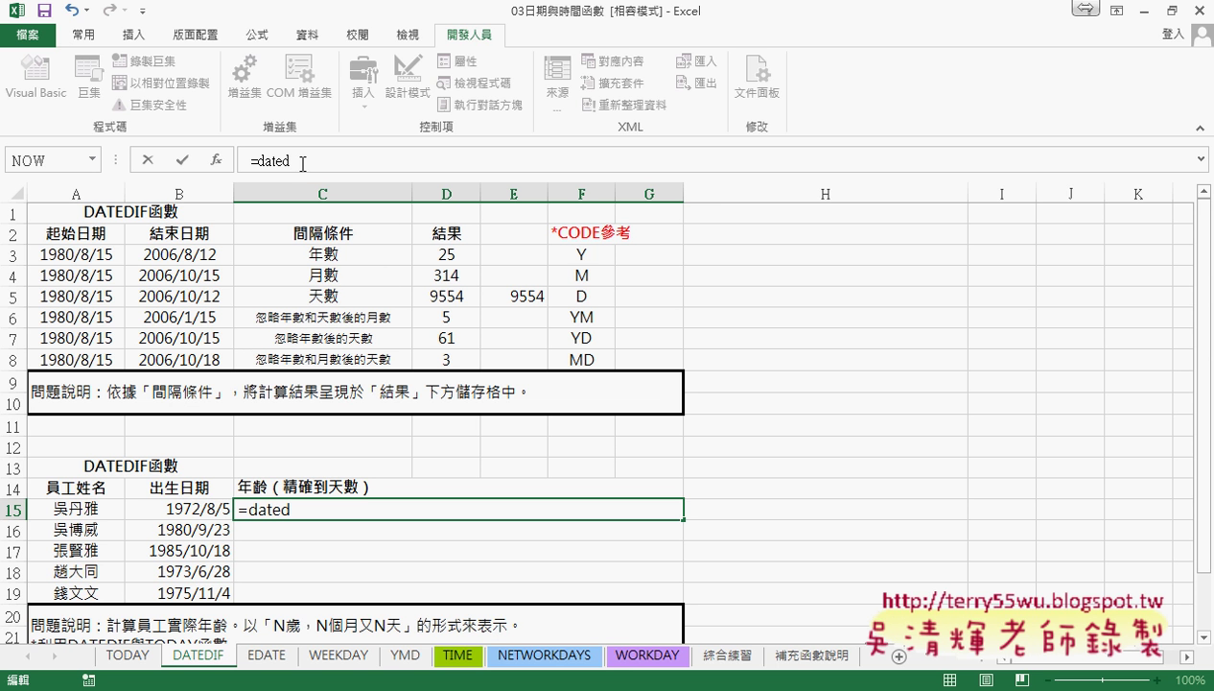
text(if()
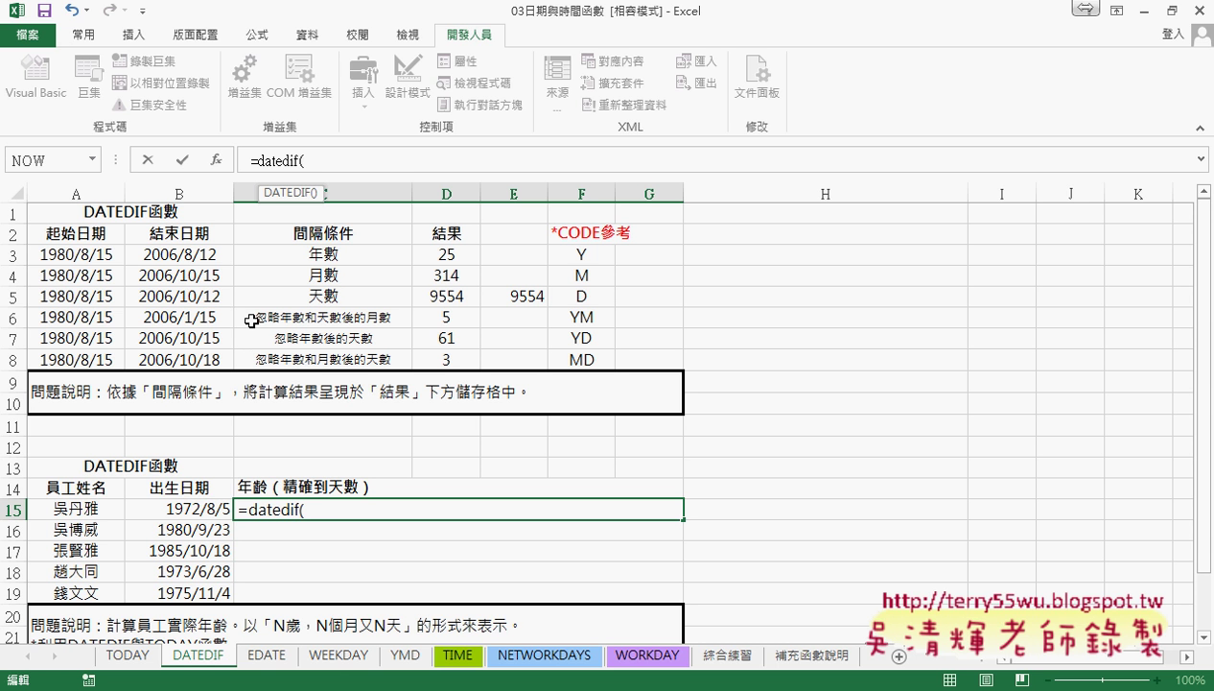
click(195, 513)
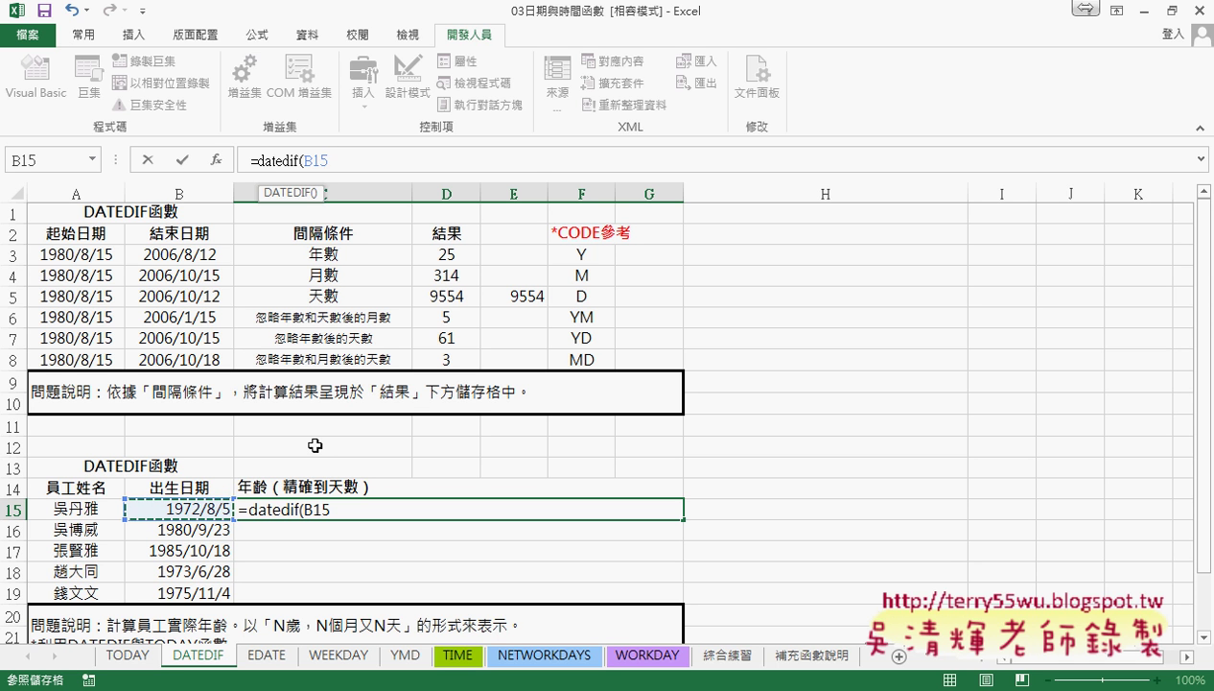
text(,)
text(t)
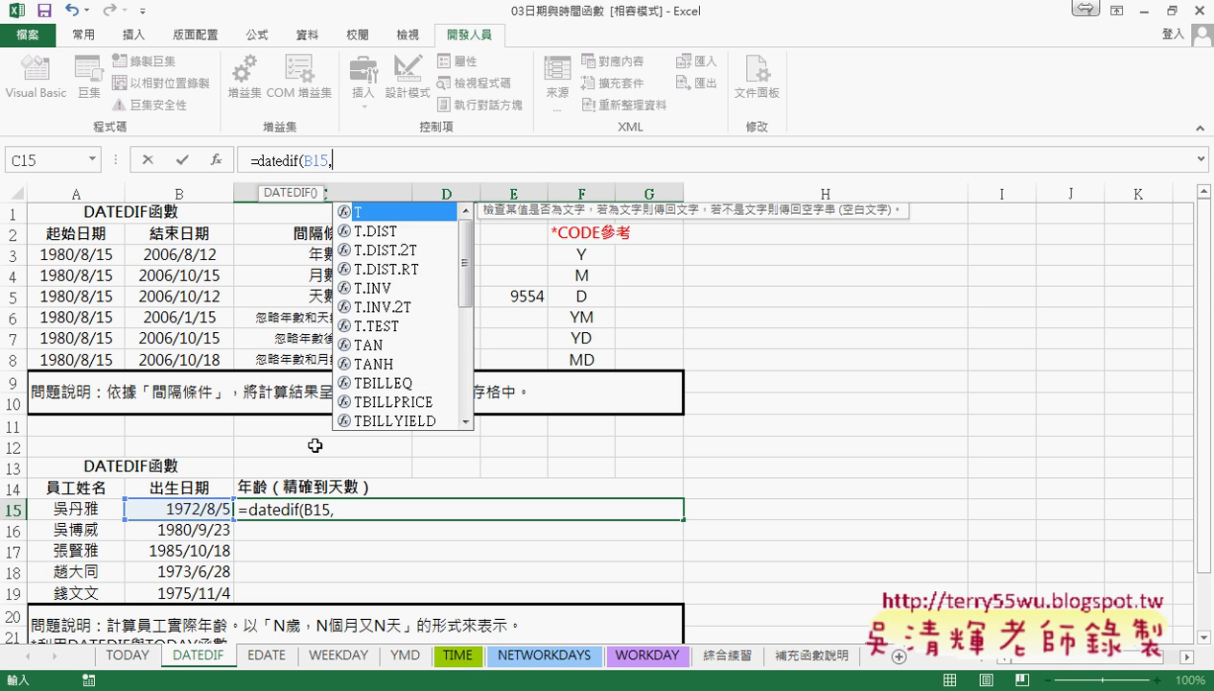
text(oday)
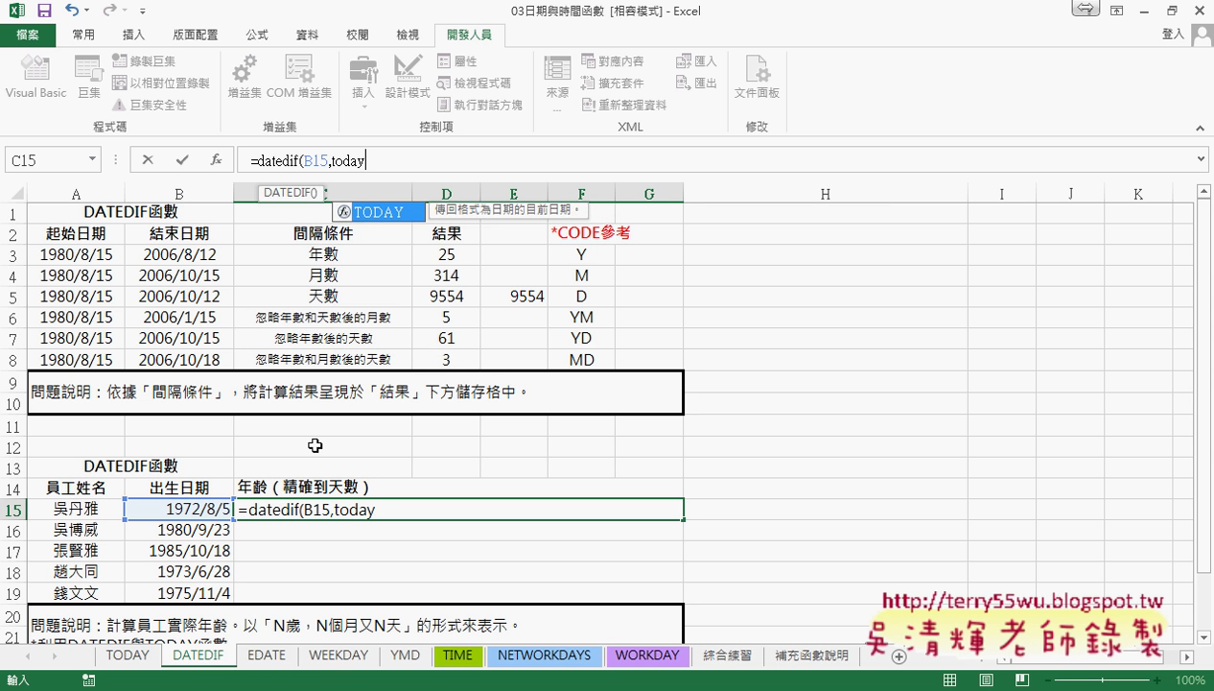
text(())
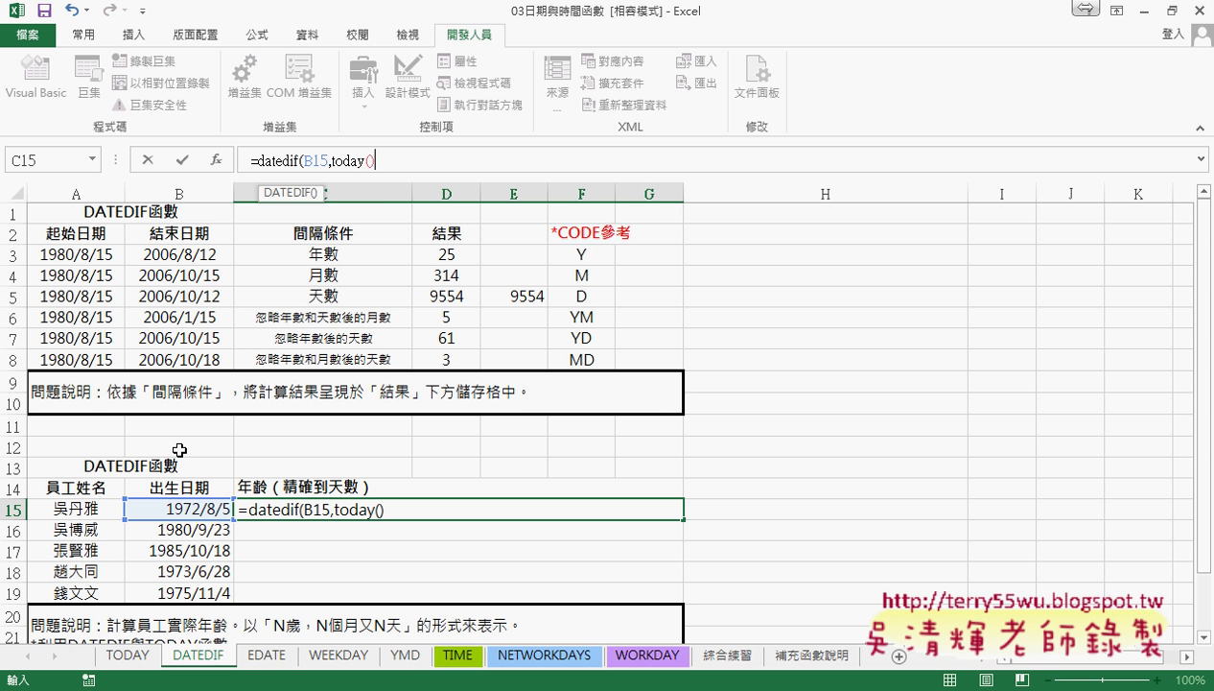
text(,")
text(Y"))
key(Return)
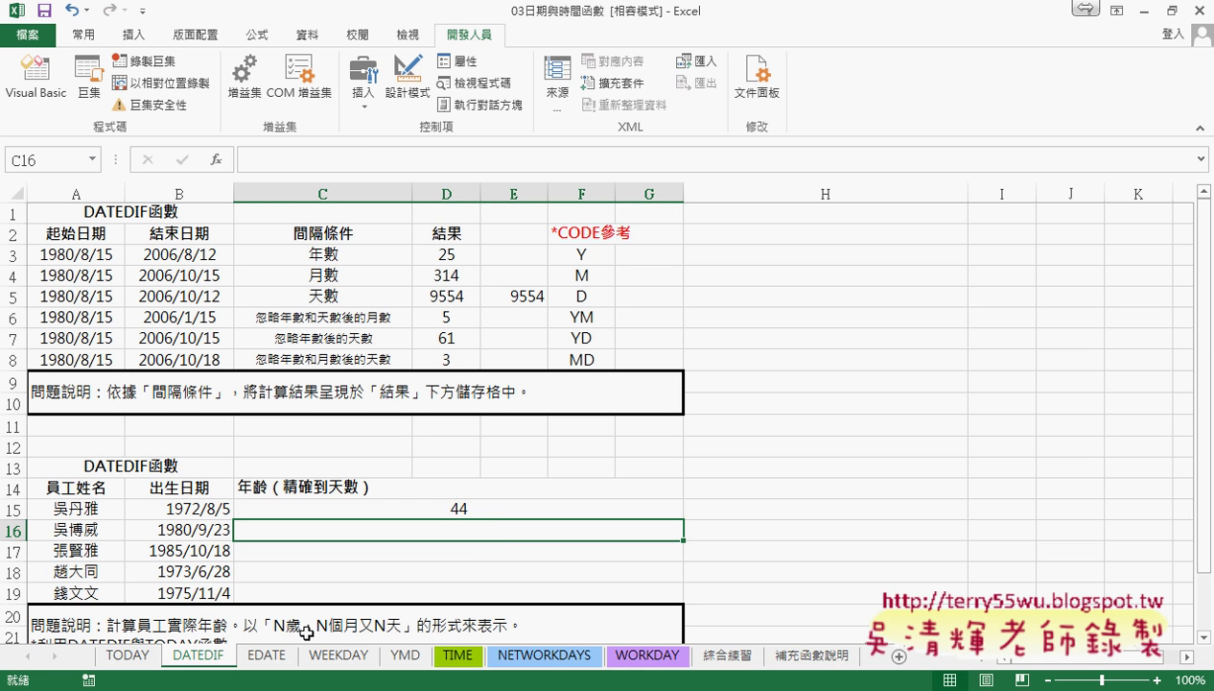
Append &"" to C15's DATEDIF formula, with the caret between the empty quotes.
click(497, 511)
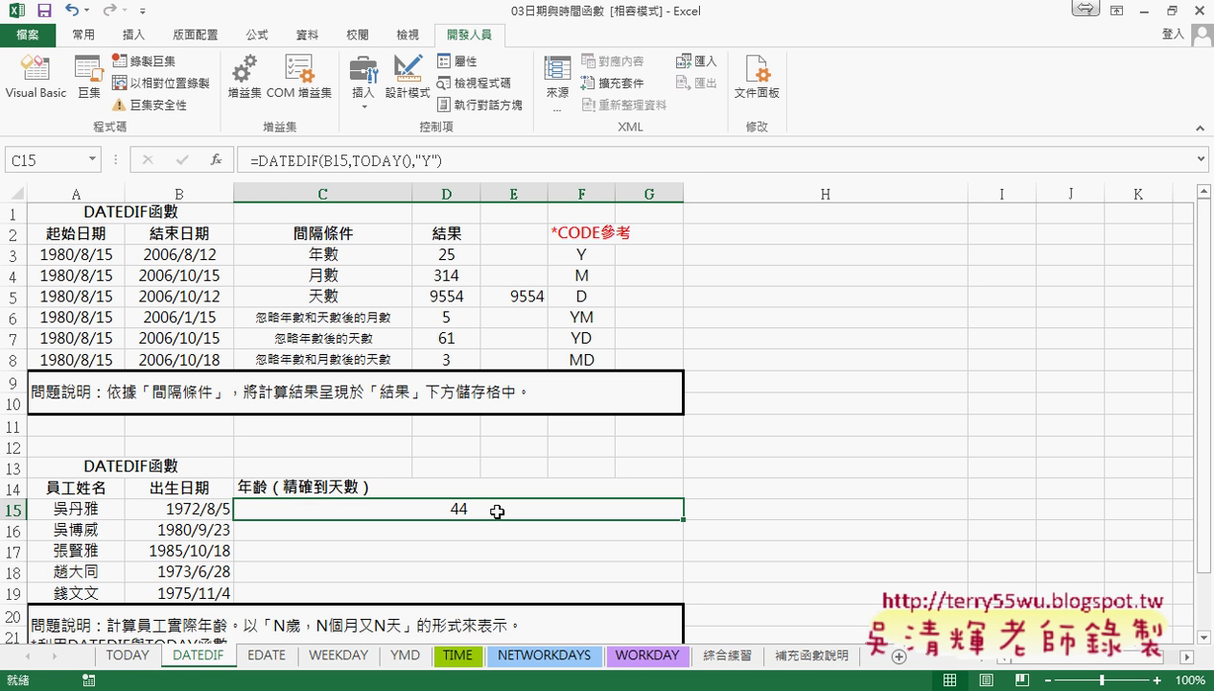
double_click(288, 625)
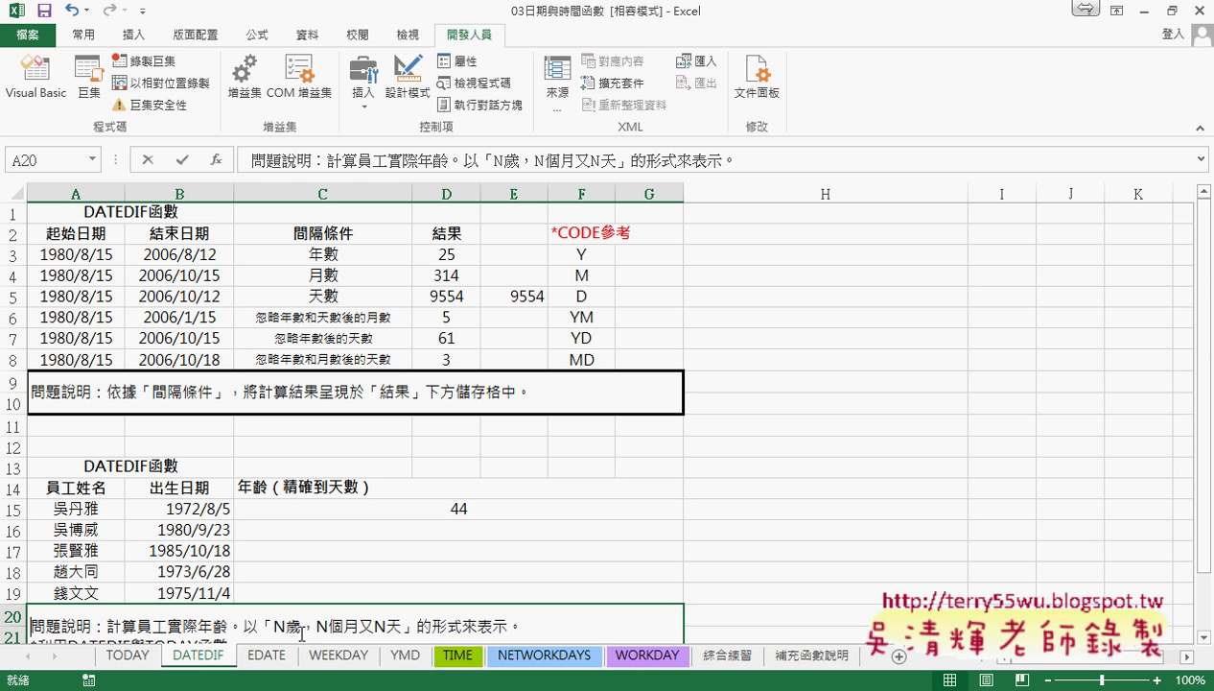
drag(286, 625, 397, 624)
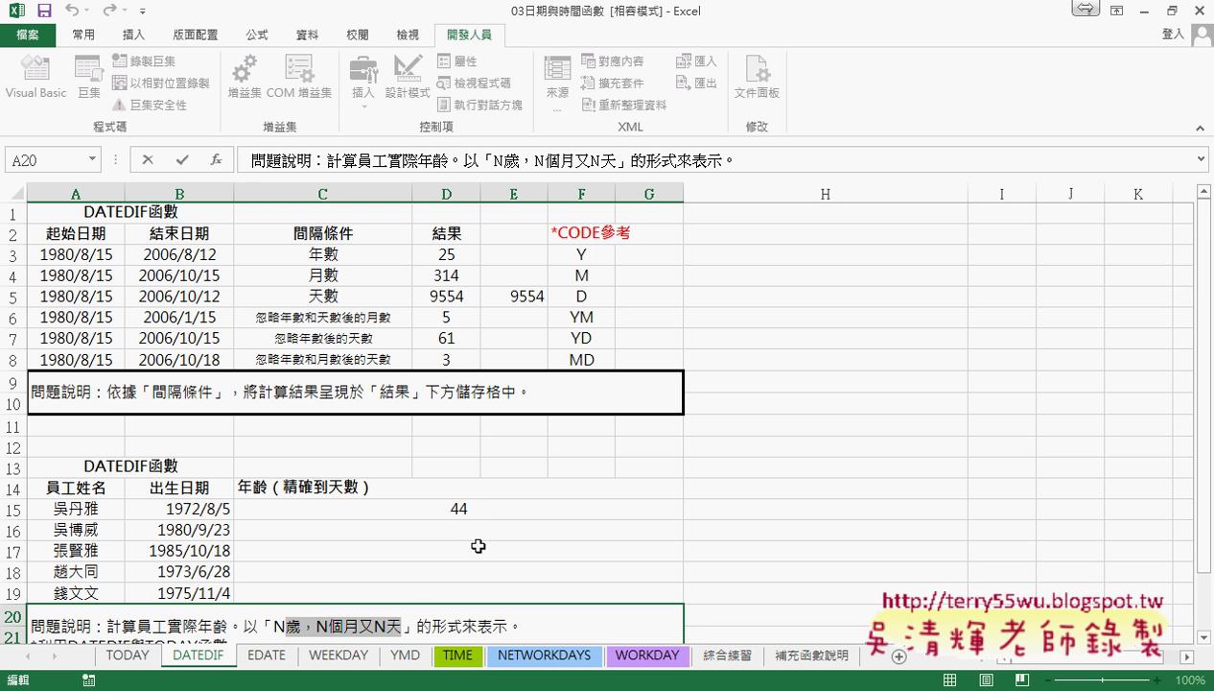
click(486, 503)
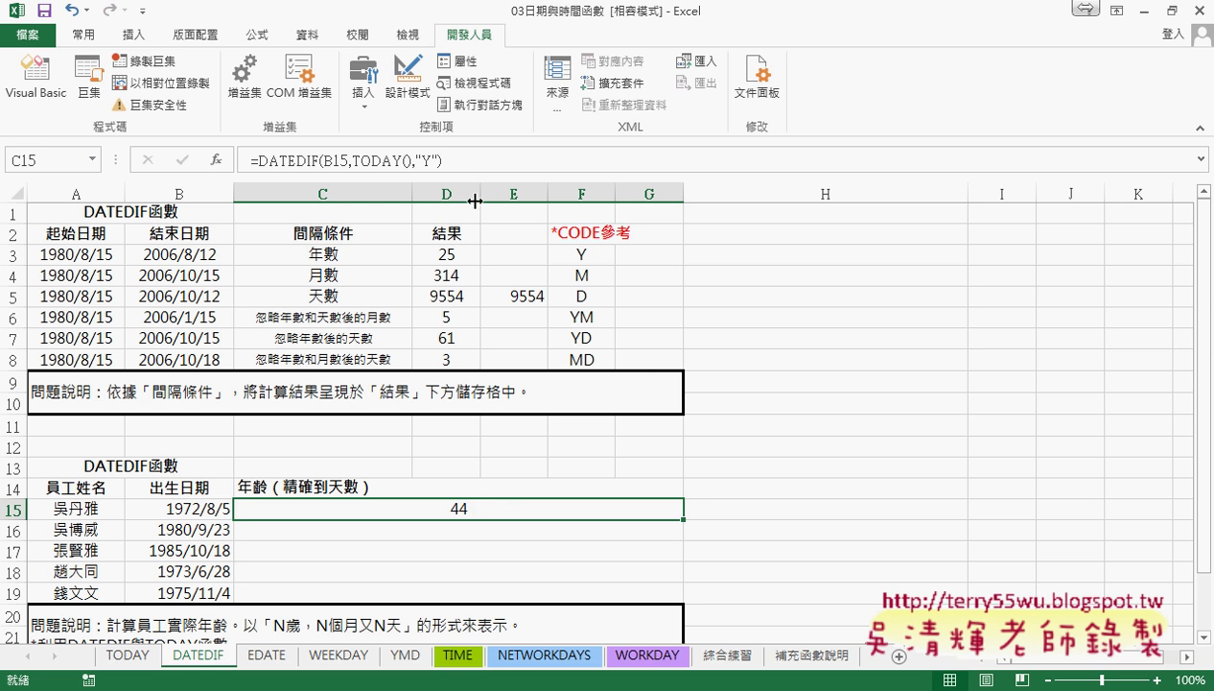
click(476, 161)
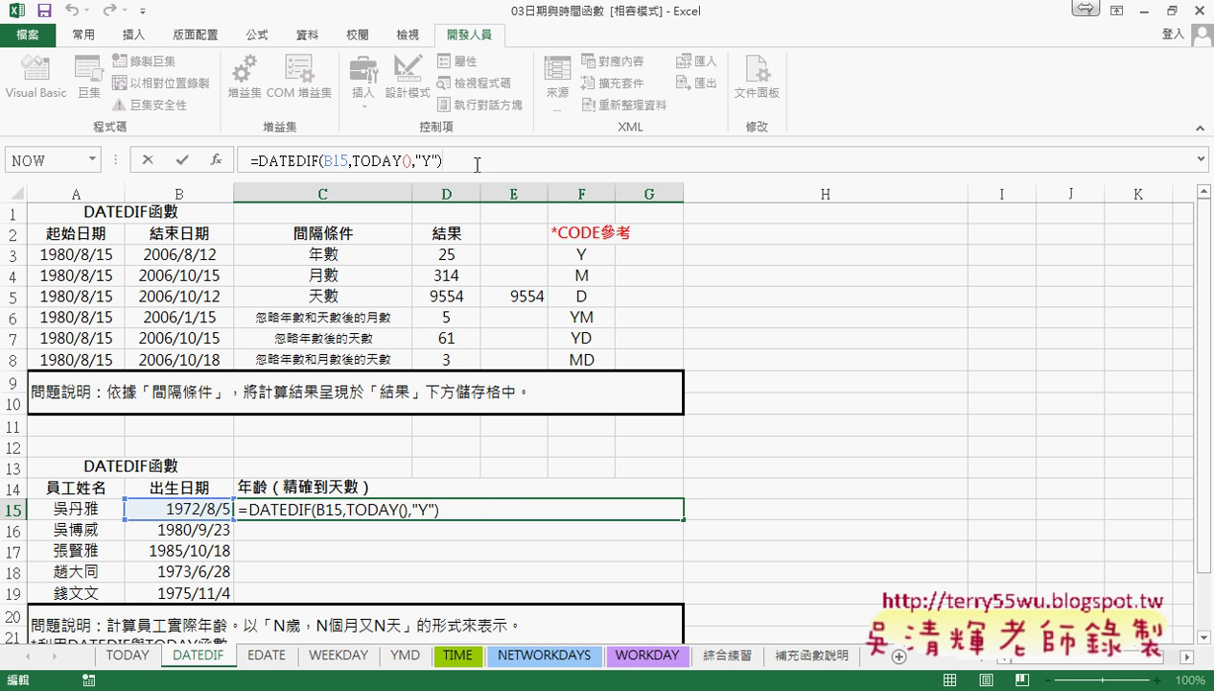
text(&)
text(")
text(")
key(Left)
drag(258, 161, 450, 159)
click(448, 160)
Put 歲，N個月又N天 inside the quotes and commit, showing 44歲，N個月又N天.
text(歲，N個月又N天)
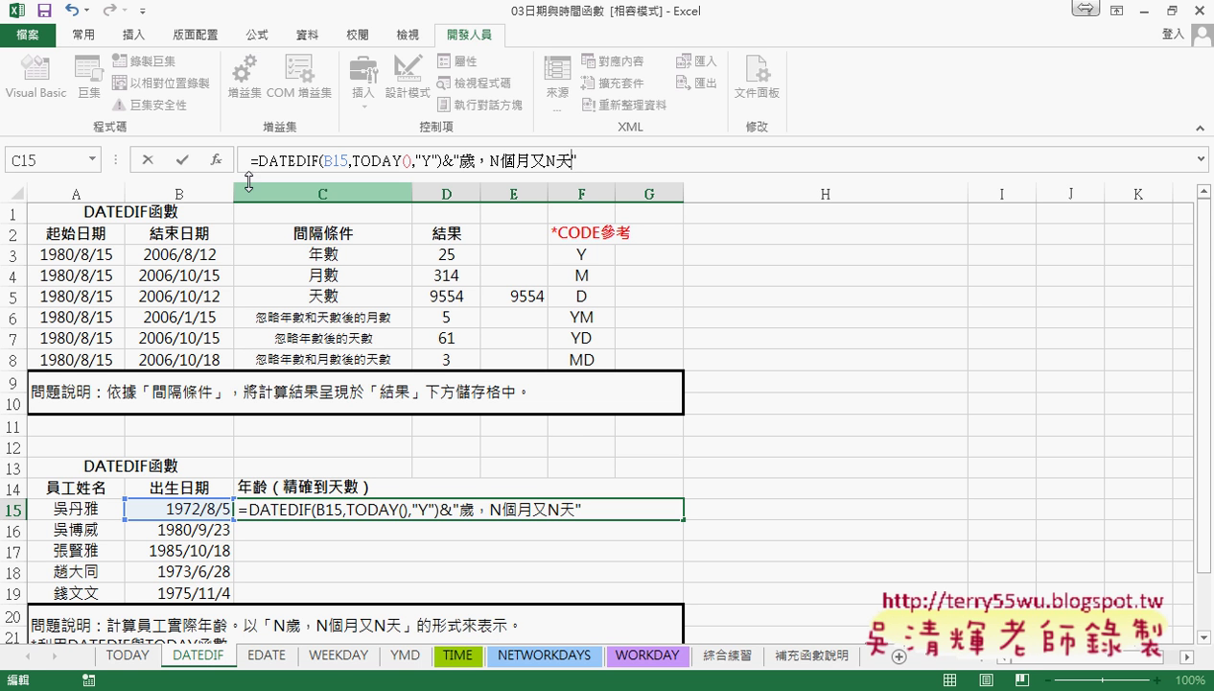
click(182, 162)
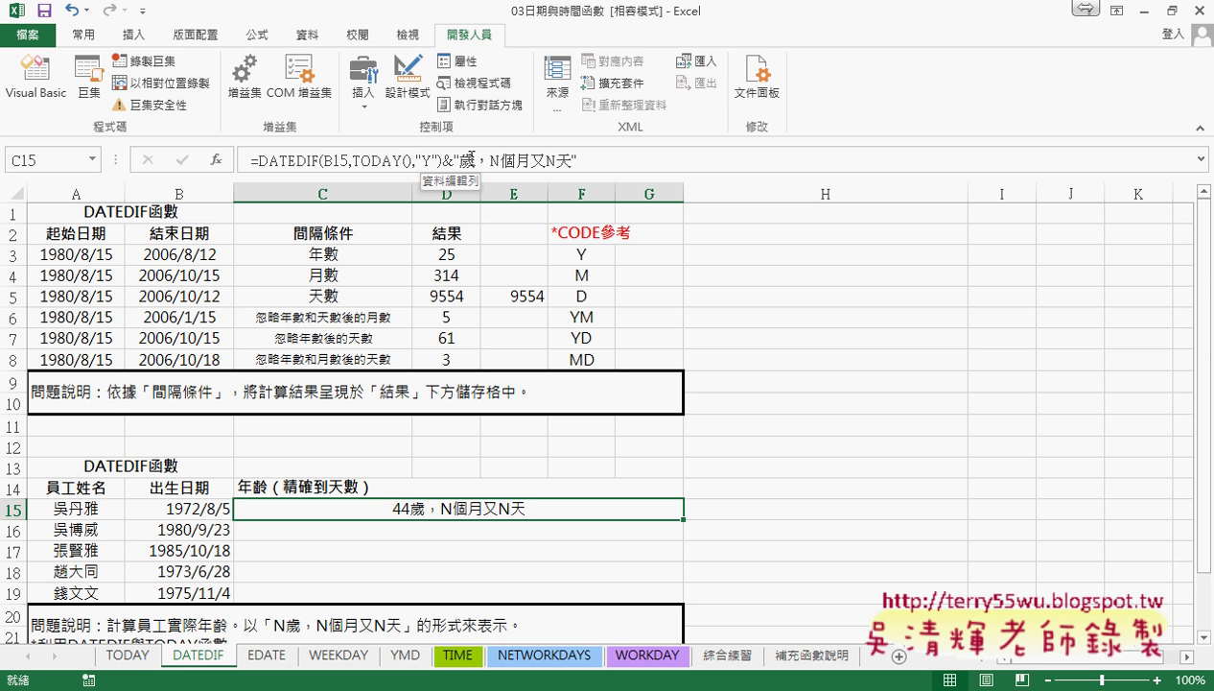
click(492, 160)
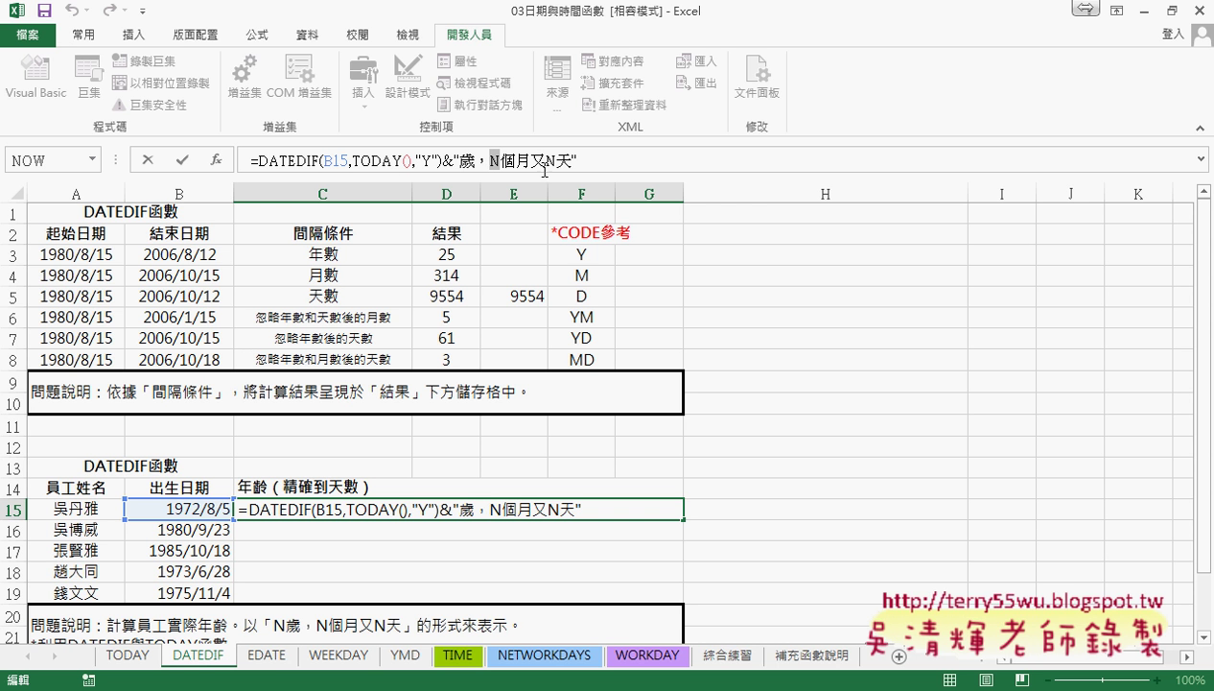
Replace the month N in C15's formula with a "&&" break after 歲，.
drag(257, 160, 446, 155)
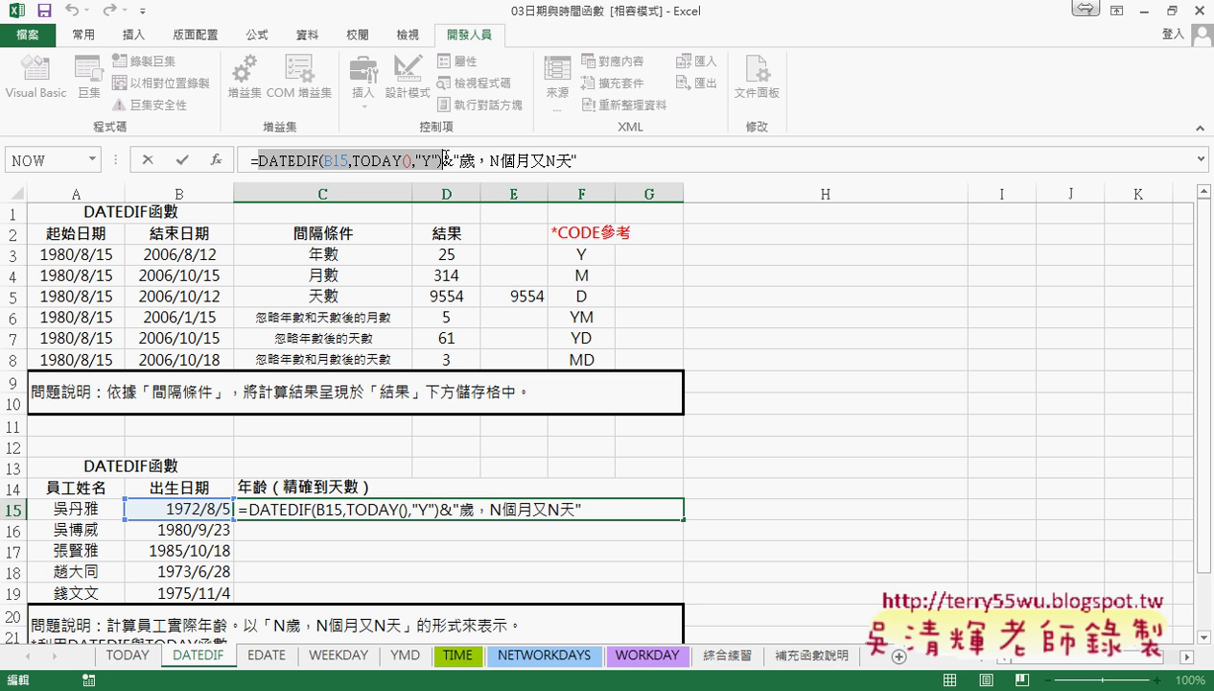
click(492, 159)
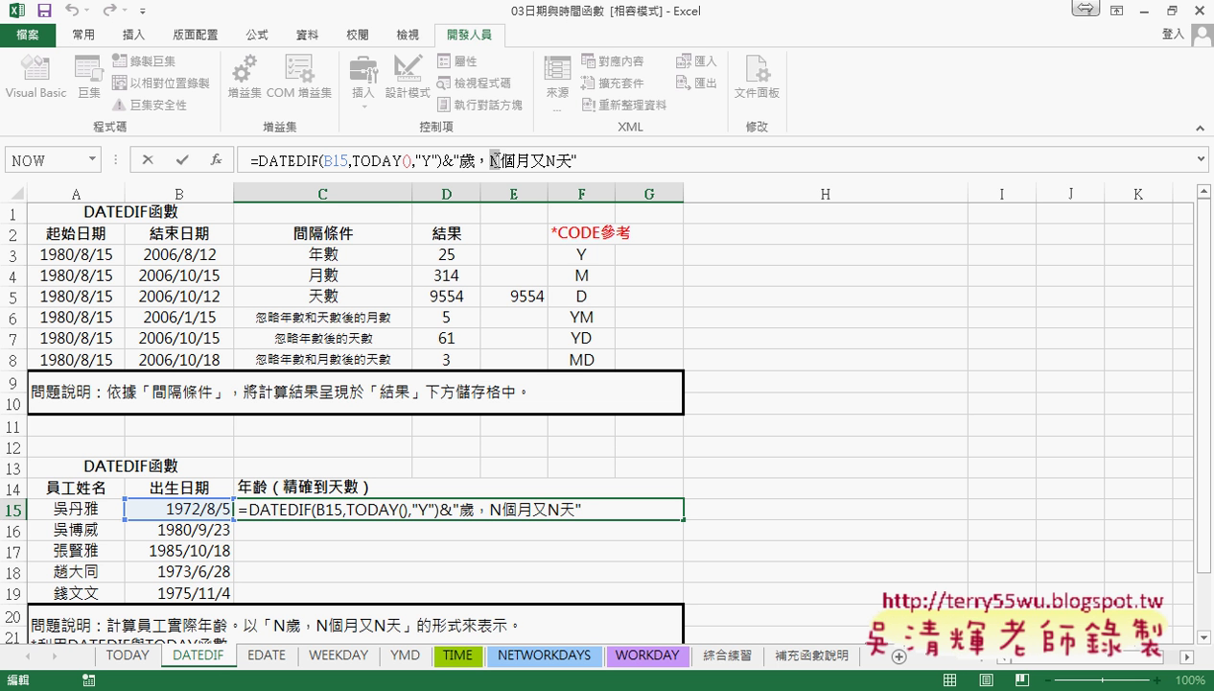
key(Delete)
text("歲，")
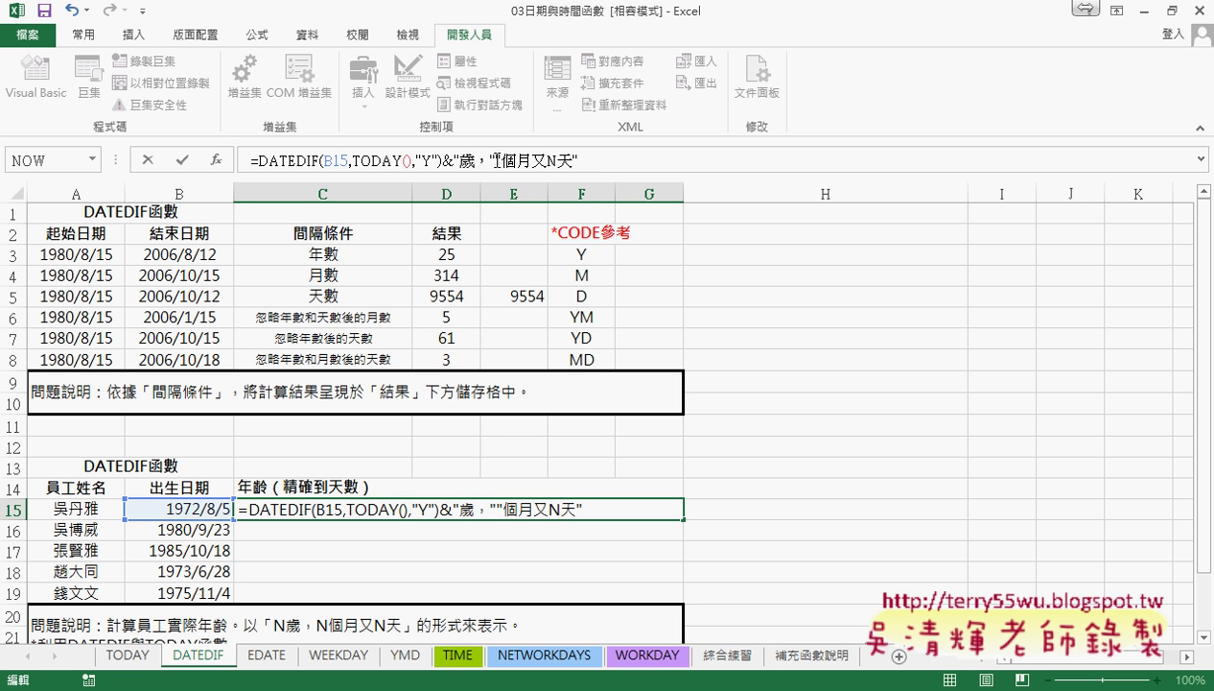
text(&&)
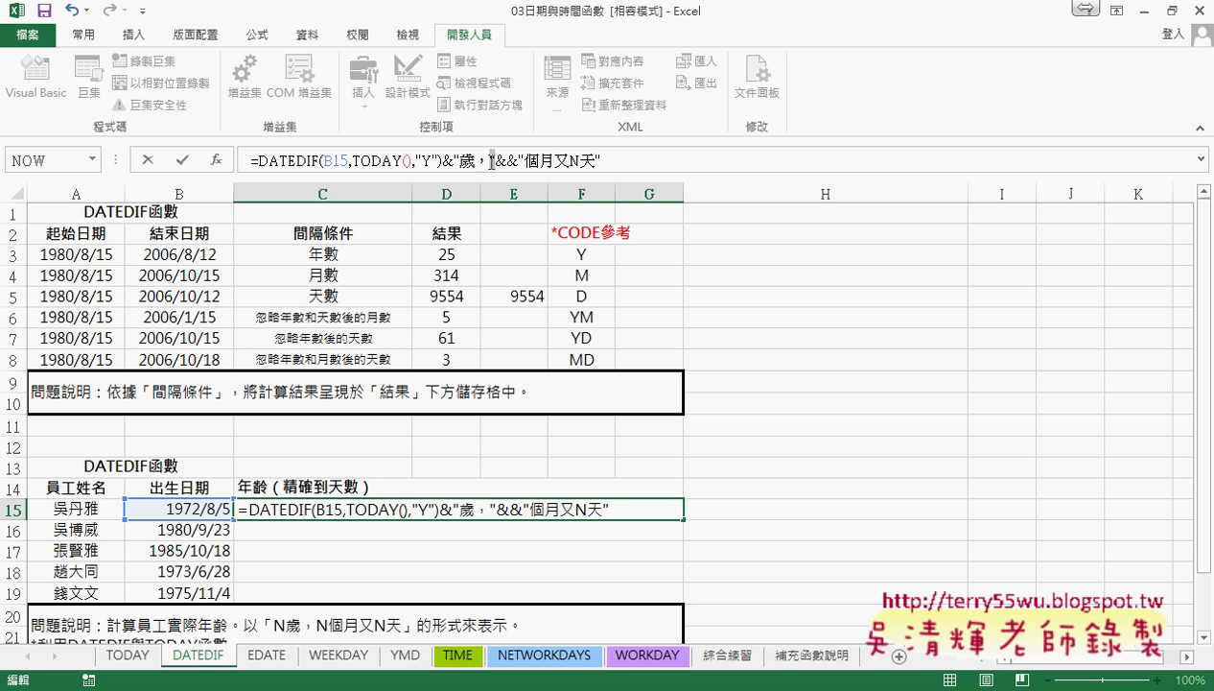
drag(491, 161, 454, 161)
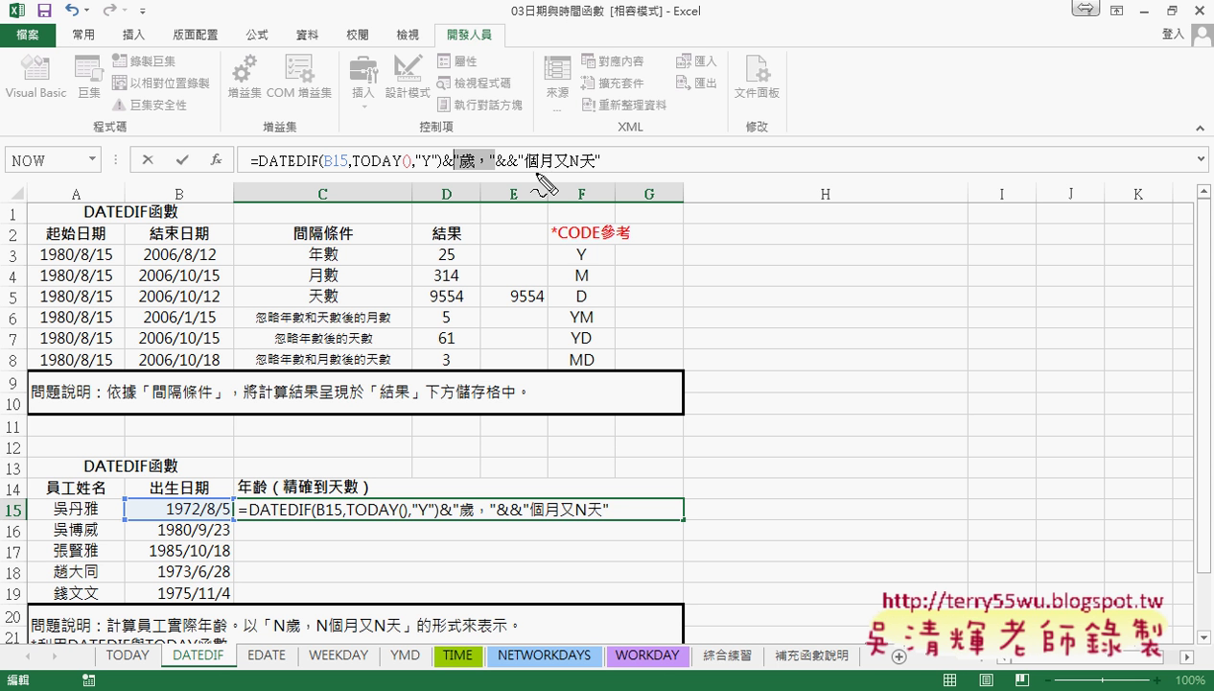
drag(736, 84, 741, 99)
drag(900, 82, 913, 107)
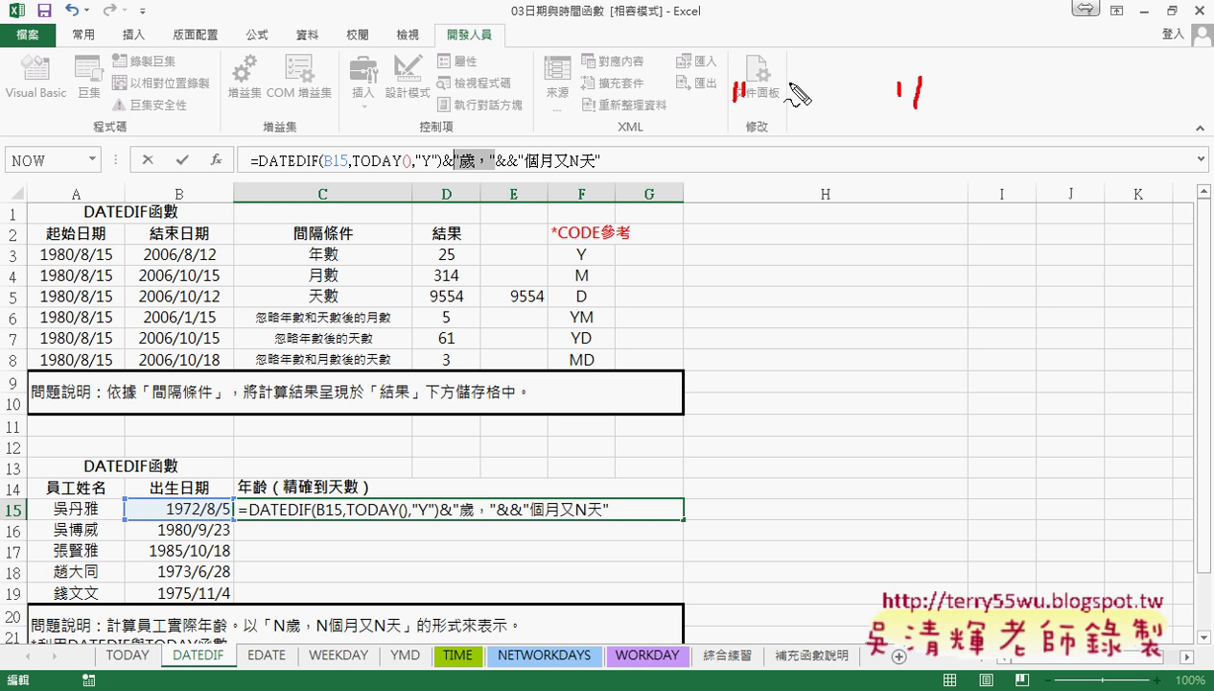
drag(785, 85, 795, 110)
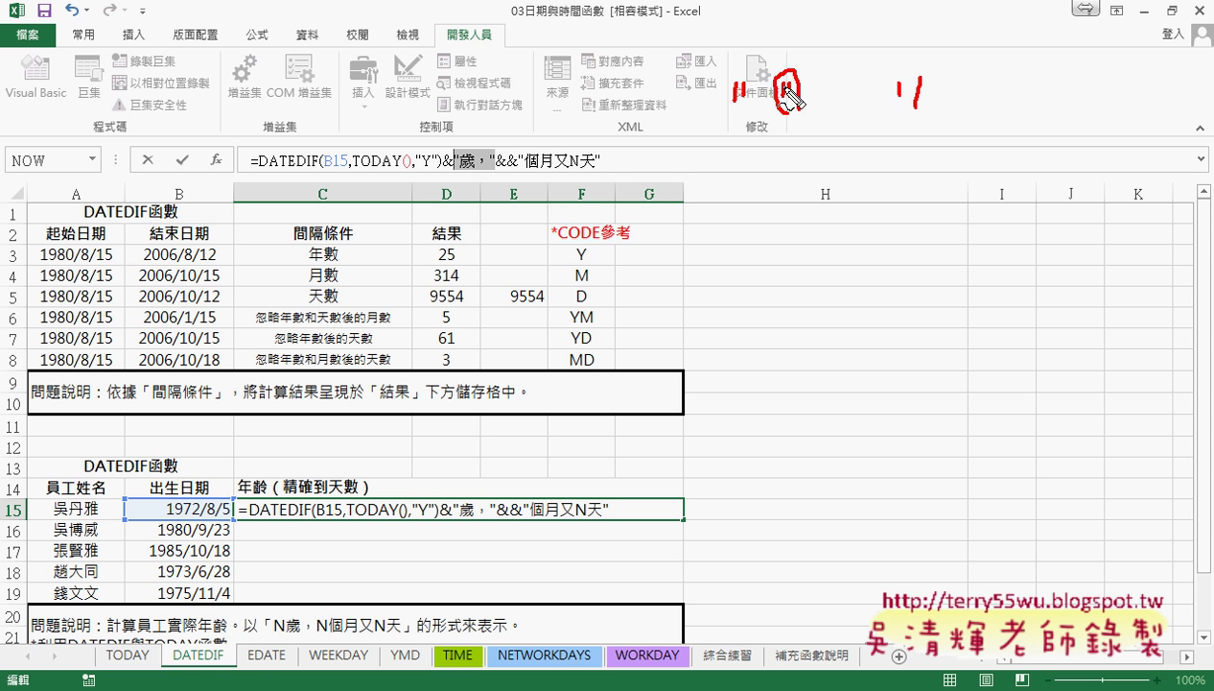
drag(705, 94, 772, 60)
drag(693, 75, 758, 86)
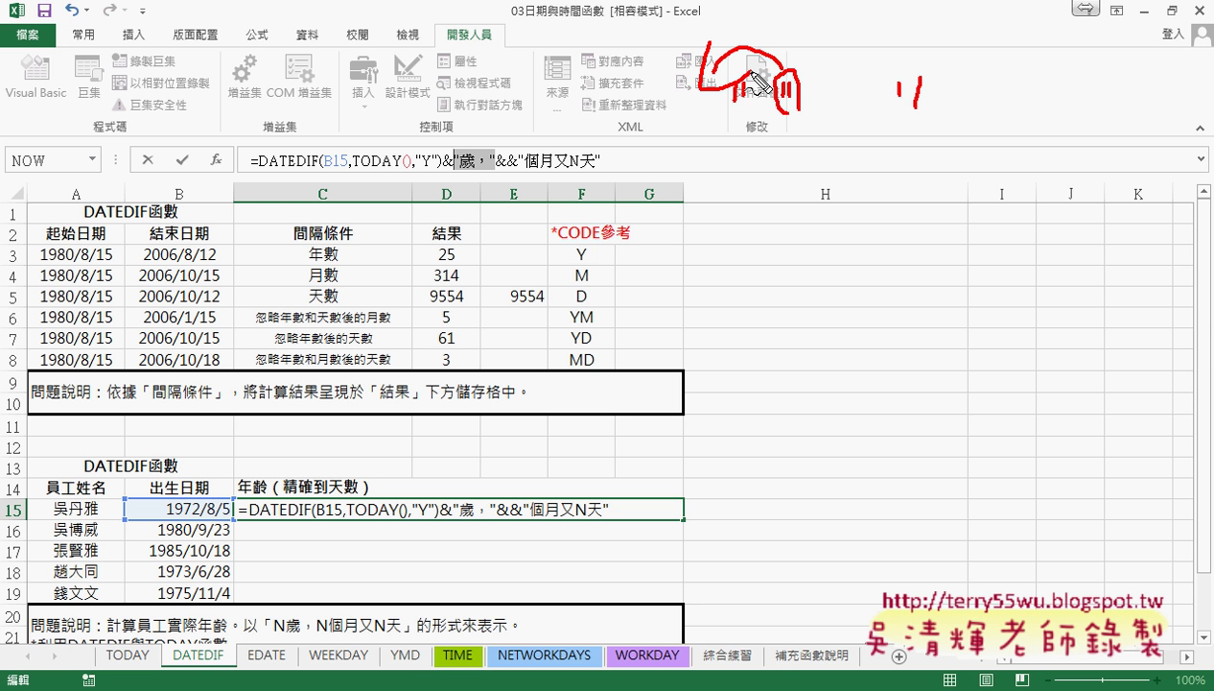
mouse_move(850, 85)
mouse_down()
mouse_move(847, 100)
mouse_move(859, 99)
mouse_move(851, 69)
mouse_move(896, 74)
mouse_move(923, 56)
mouse_up()
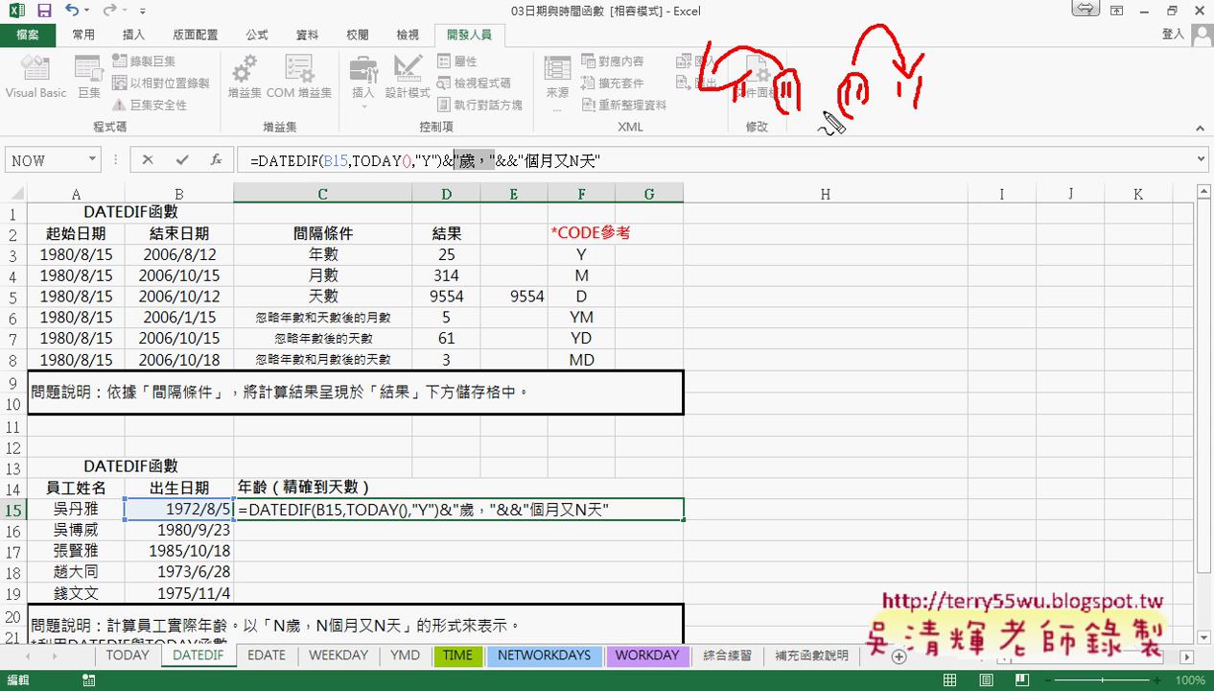
mouse_move(808, 86)
mouse_down()
mouse_move(796, 110)
mouse_move(817, 109)
mouse_up()
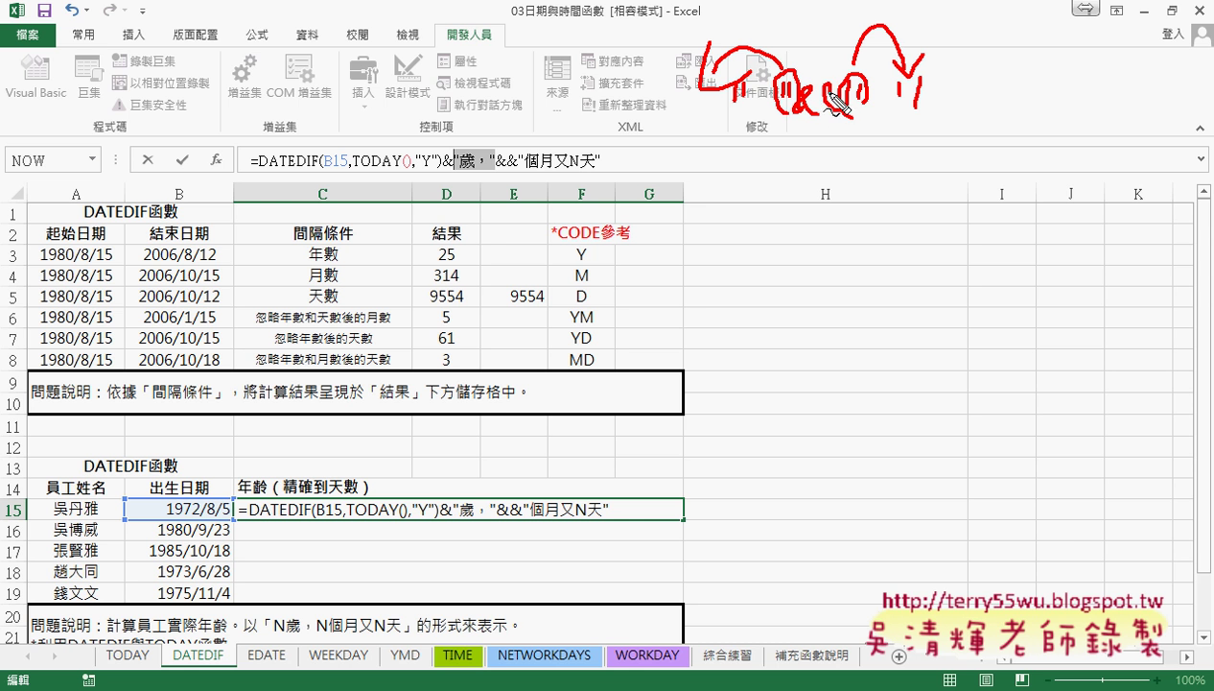
mouse_move(764, 11)
mouse_down()
mouse_move(806, 41)
mouse_move(831, 84)
mouse_up()
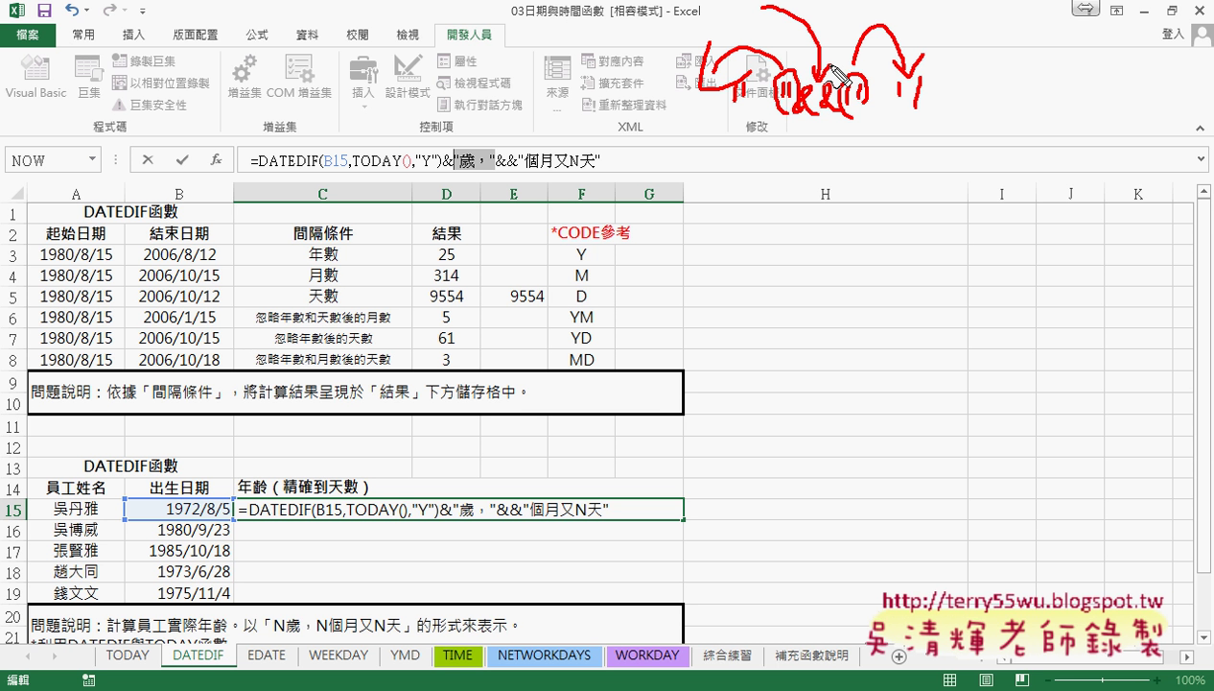
key(Escape)
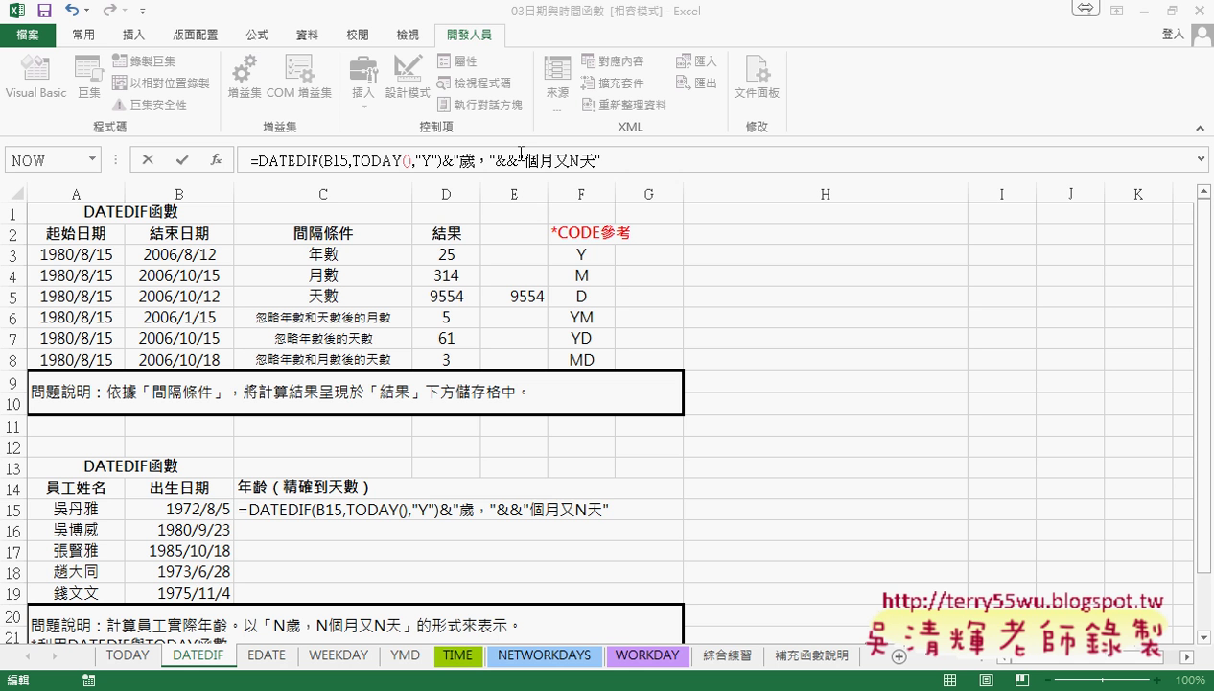
Paste DATEDIF(B15,TODAY(),"Y") into the && gap as "YM", showing 44歲，5個月又N天.
click(521, 155)
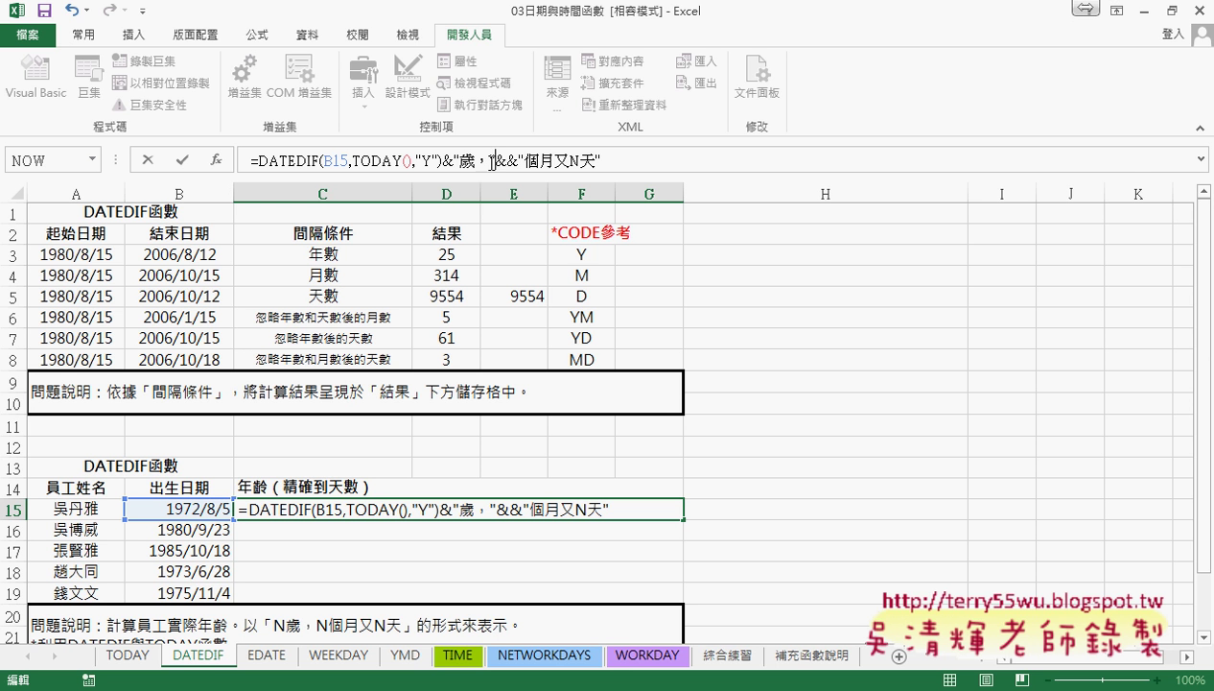
drag(492, 161, 526, 160)
click(501, 160)
text(DATEDIF(B15,TODAY(),"Y"))
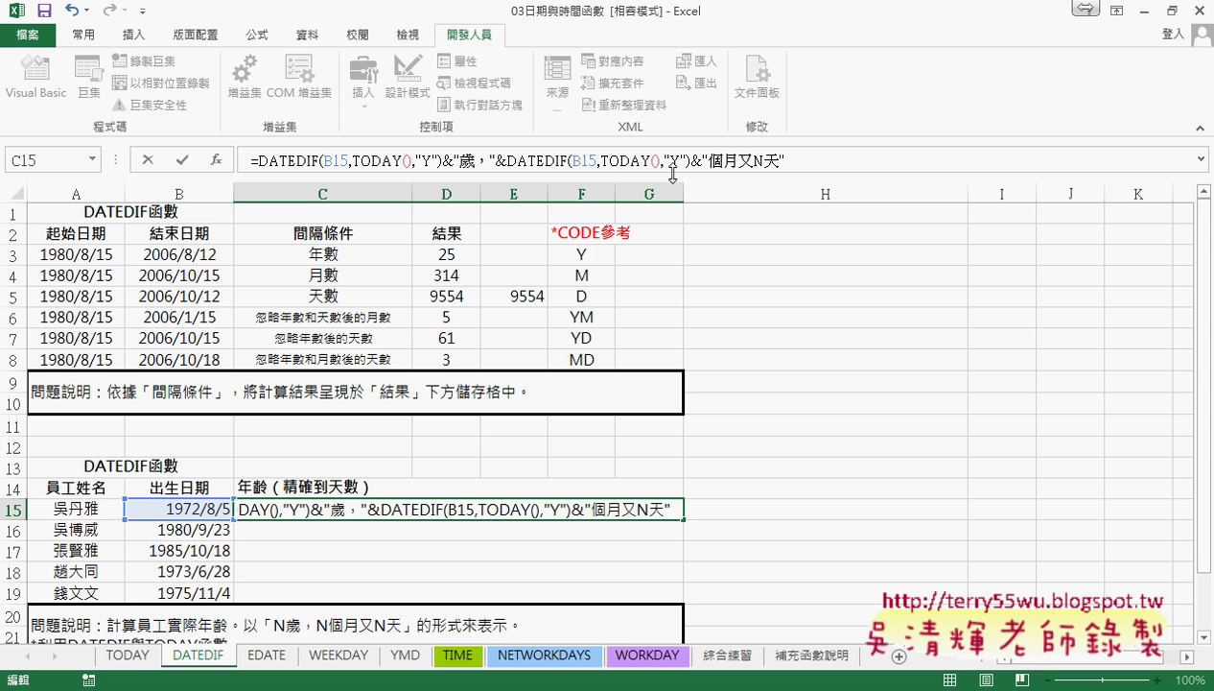
click(678, 160)
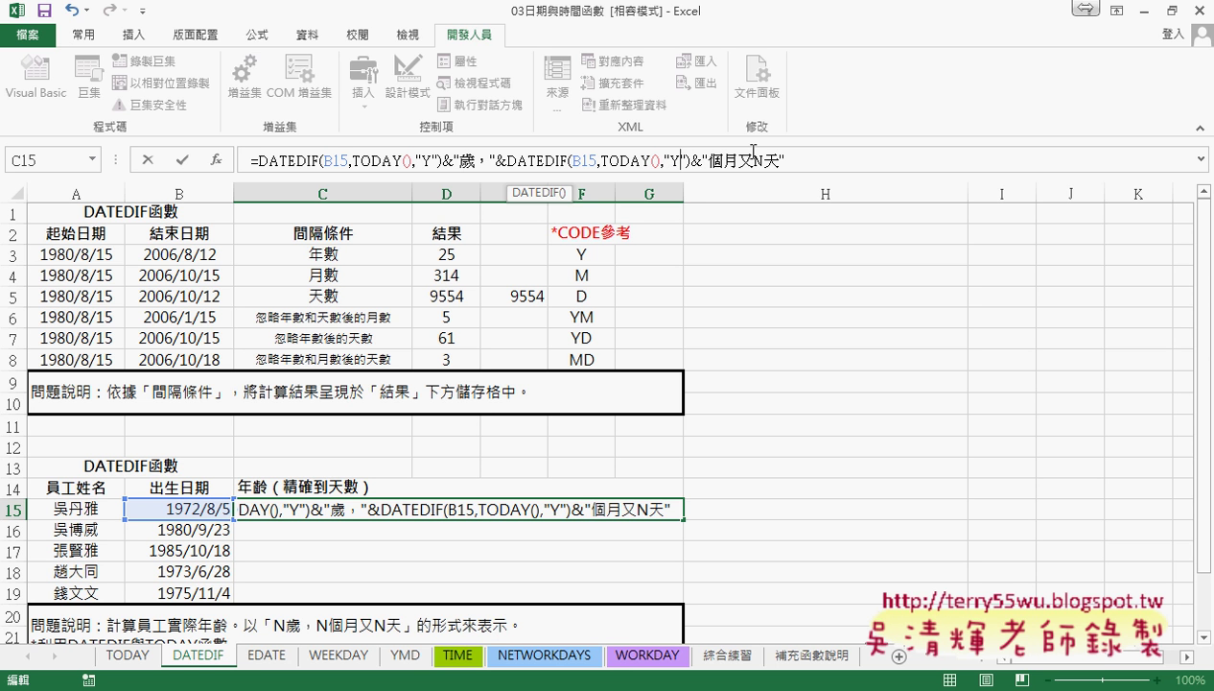
text(M)
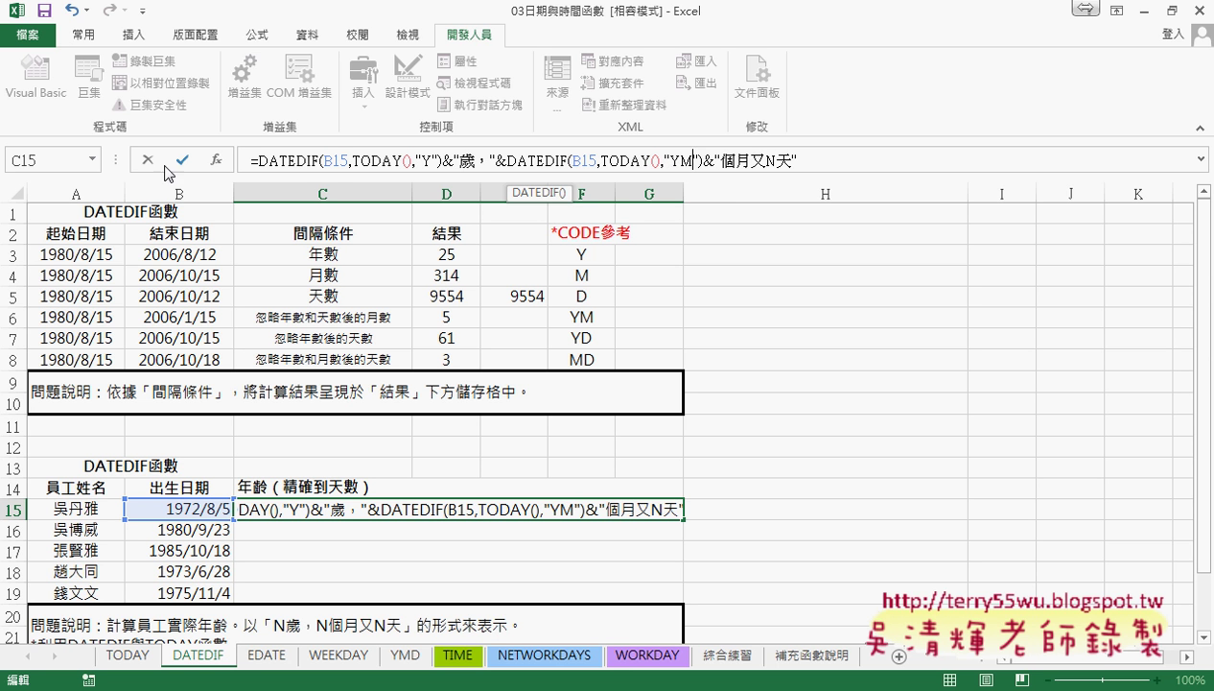
click(182, 160)
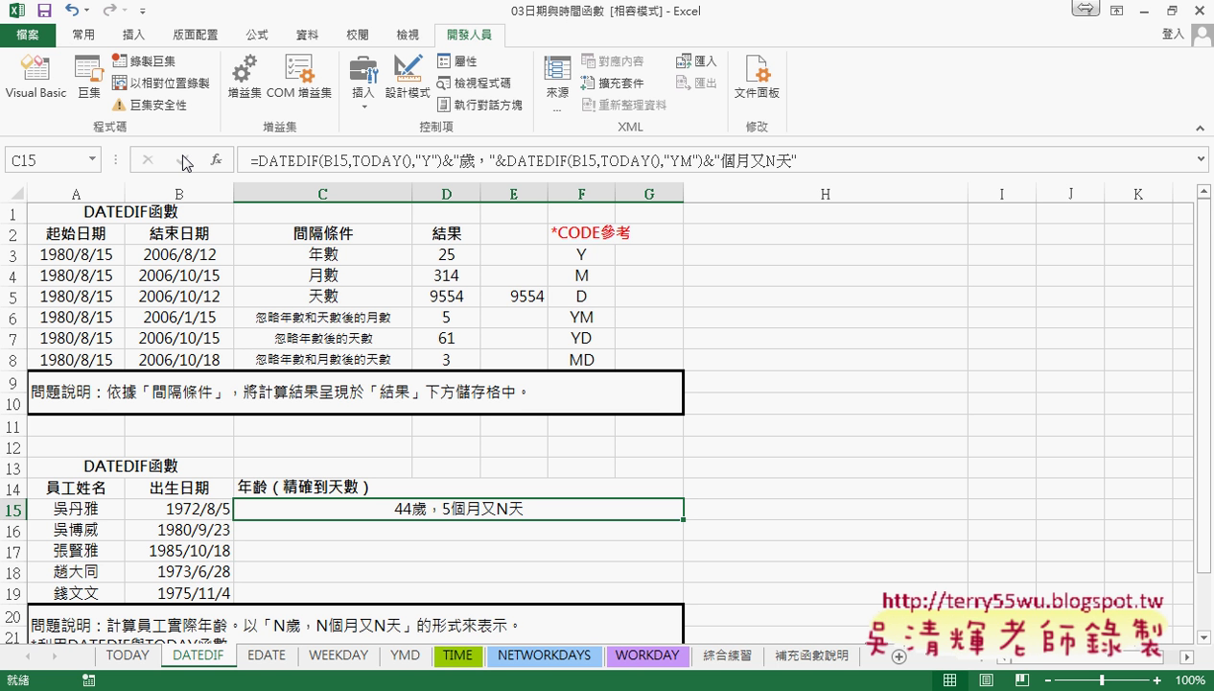
Replace the day N with a pasted DATEDIF using "MD", giving 44歲，5個月又0天.
click(767, 160)
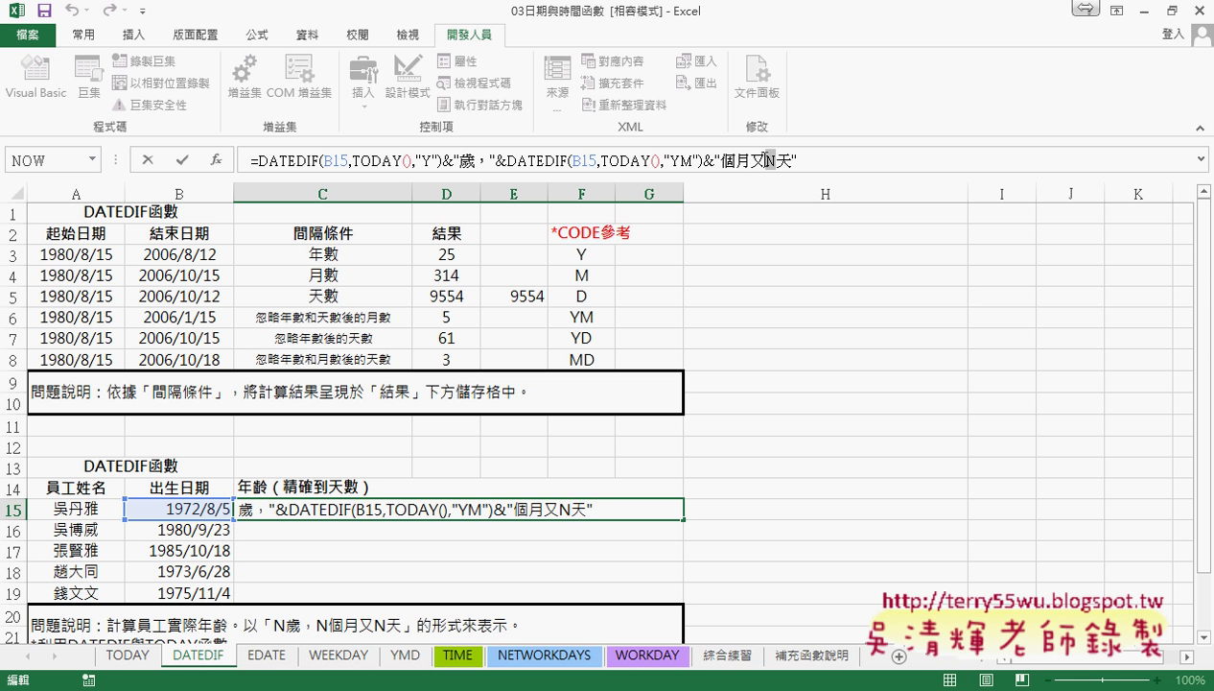
text("個月又")
text(&&)
text(DATEDIF(B15,TODAY(),"Y"))
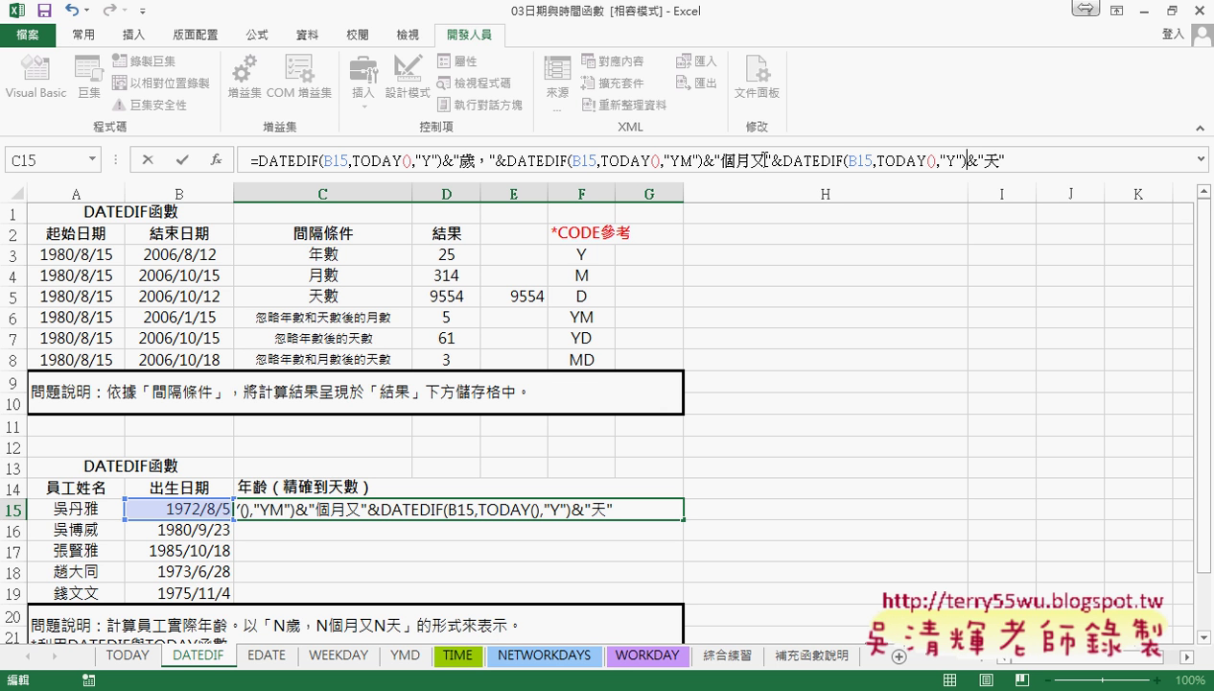
double_click(950, 159)
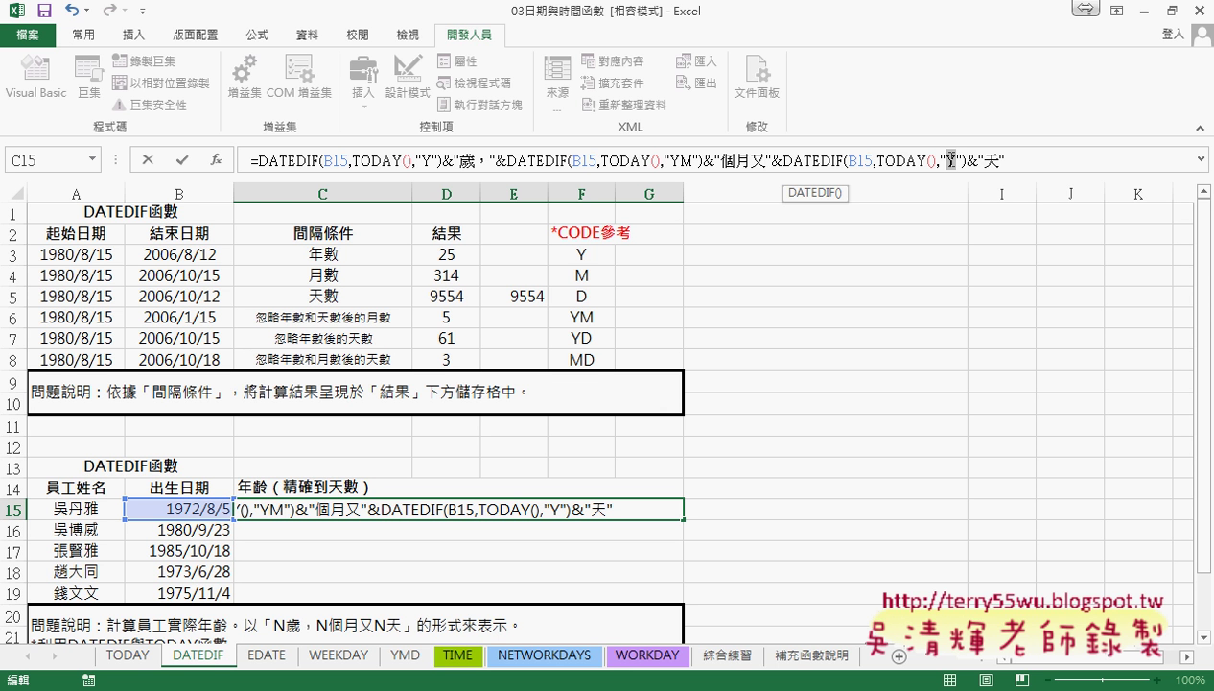
text(MD)
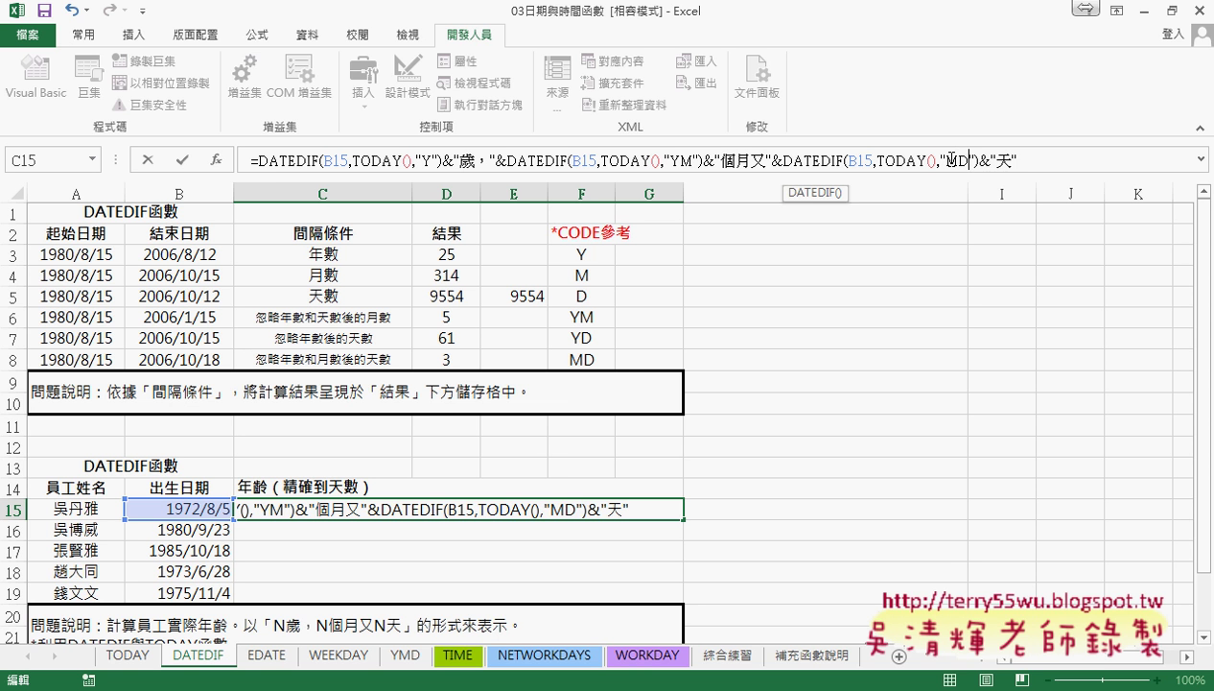
click(178, 163)
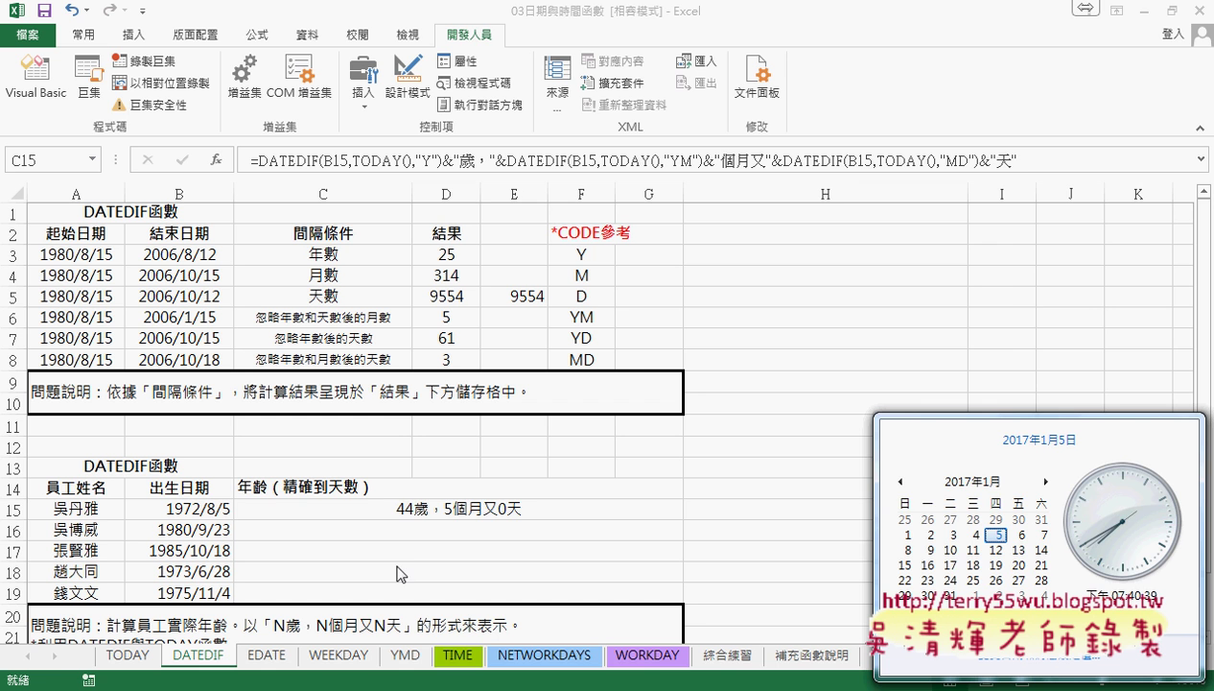
click(433, 502)
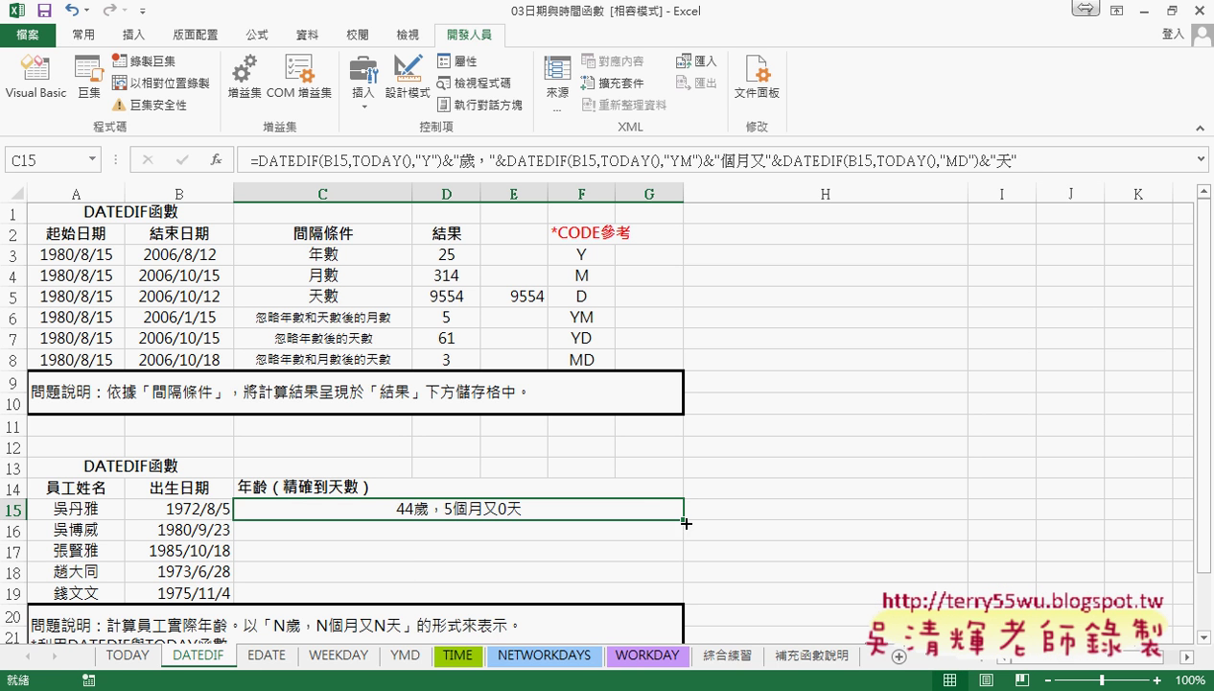
Fill the age formula down to C19 and select C15's months DATEDIF portion.
drag(683, 519, 683, 608)
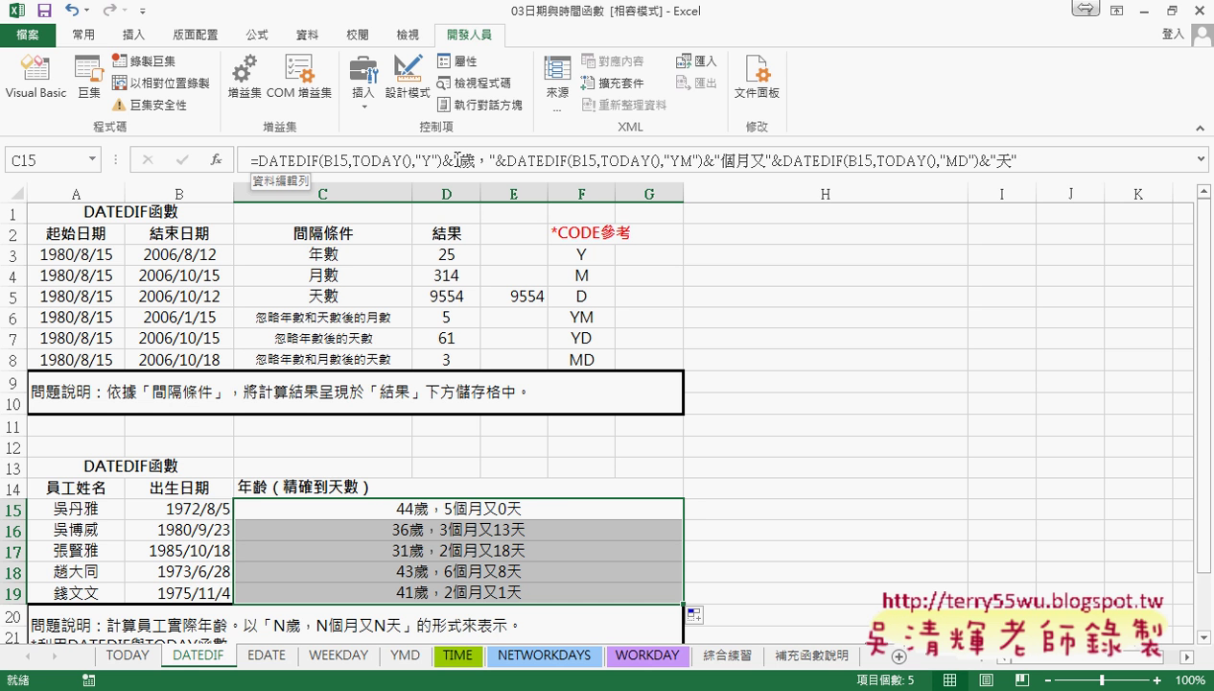
drag(490, 159, 722, 155)
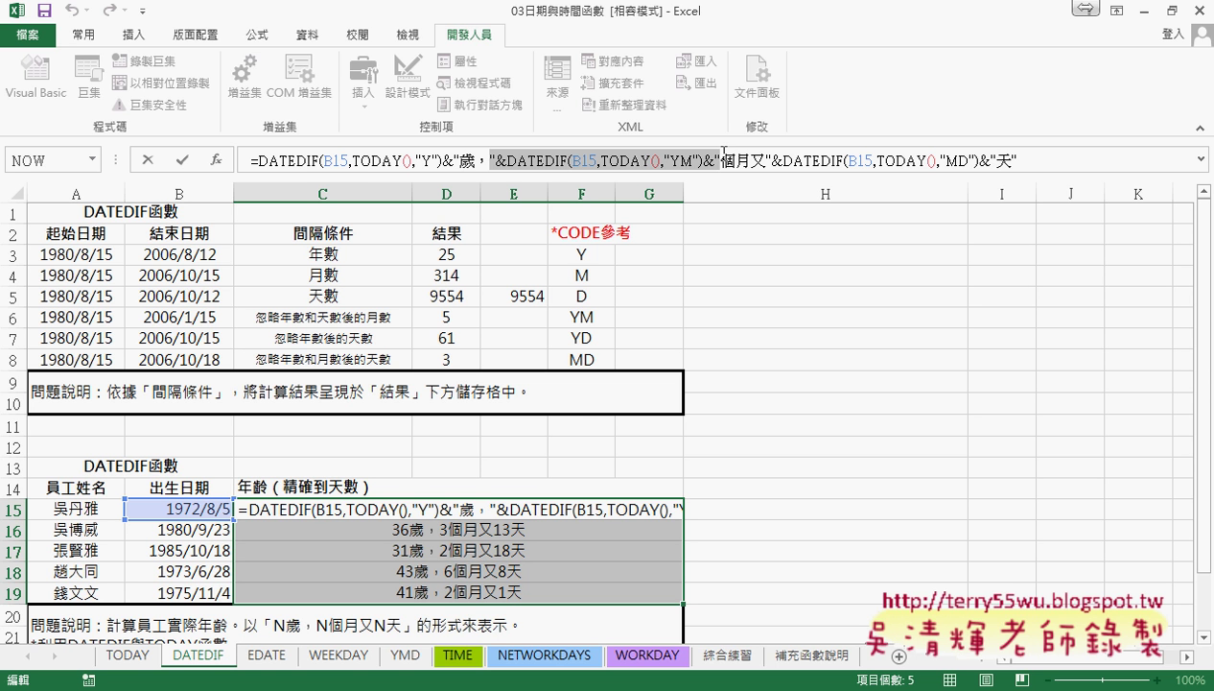
Retype the months part as &DATEDIF(B15,TODAY(),"YM")& and commit, keeping 44歲，5個月又0天.
key(Delete)
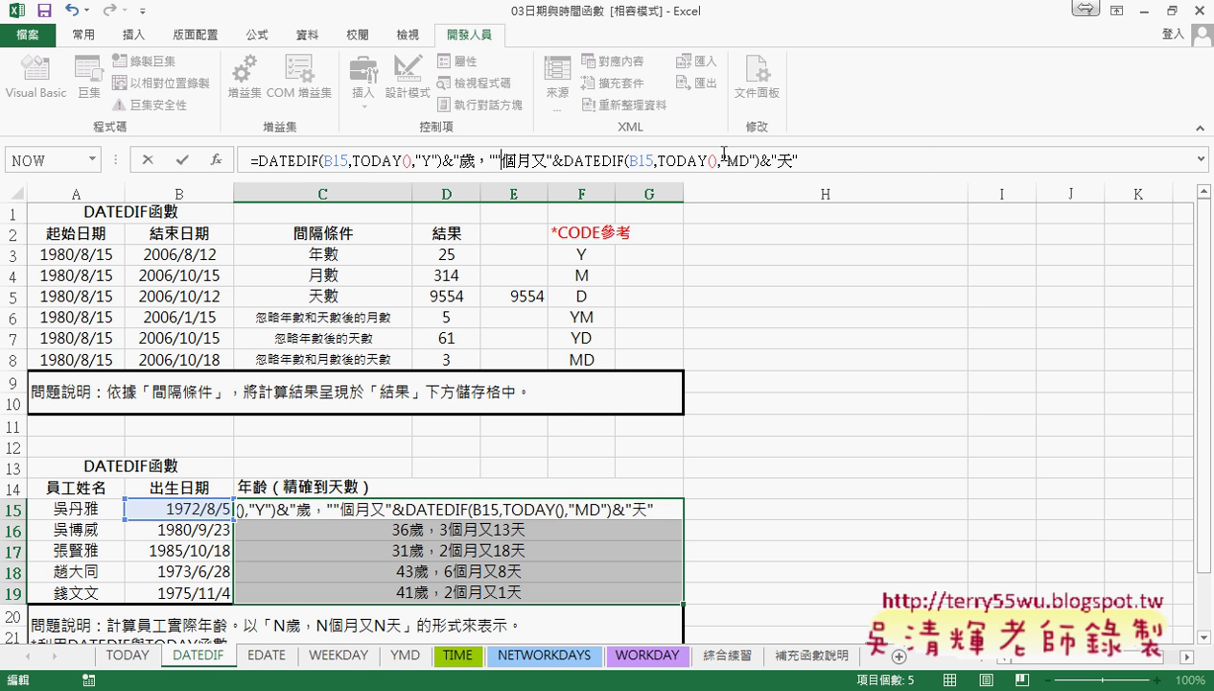
text(&)
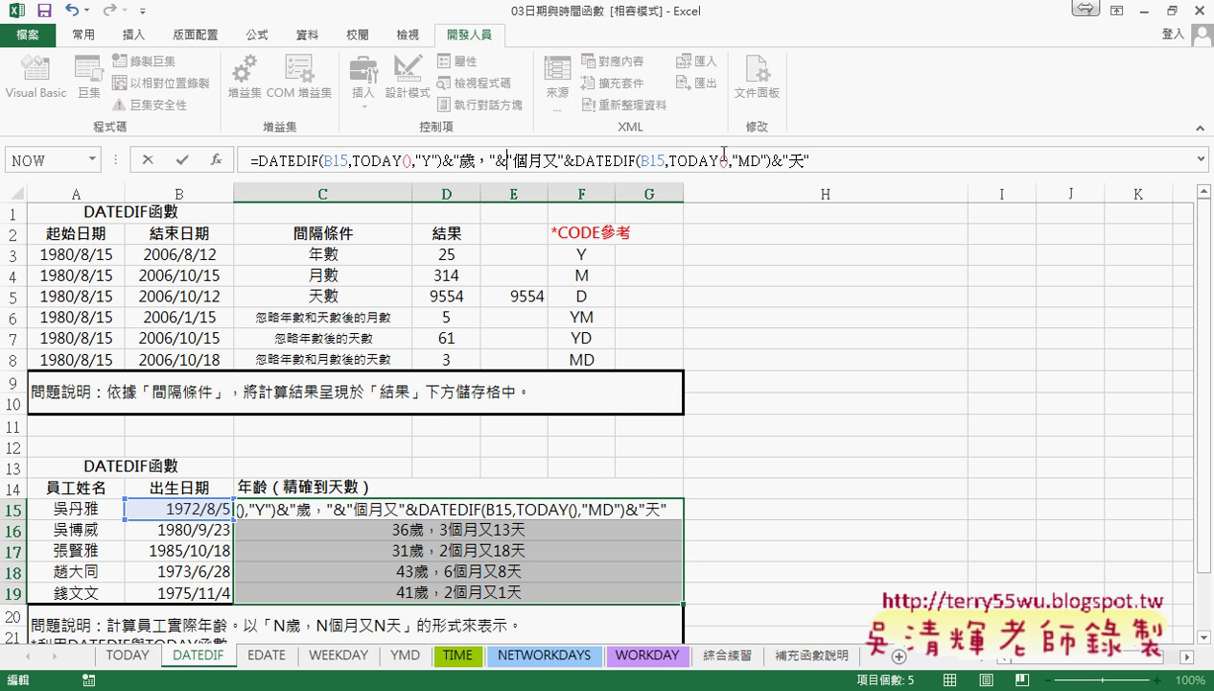
text(&)
key(Left)
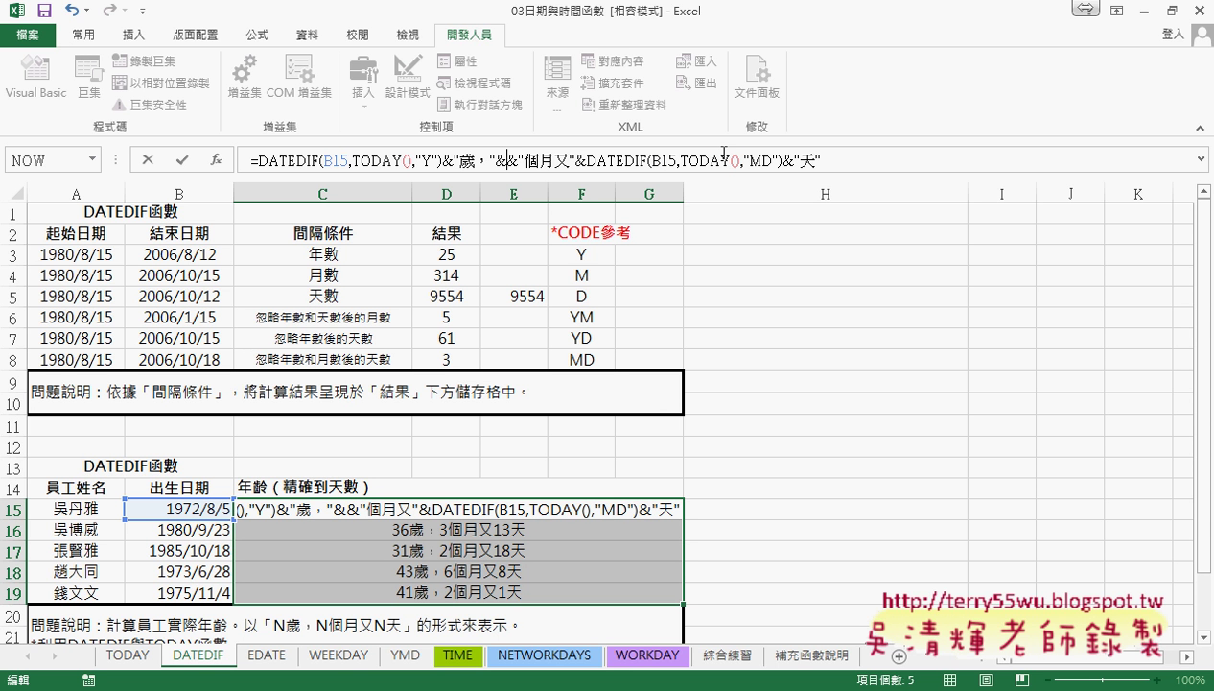
text(DATEDIF(B15,TODAY(),"Y"))
key(Left)
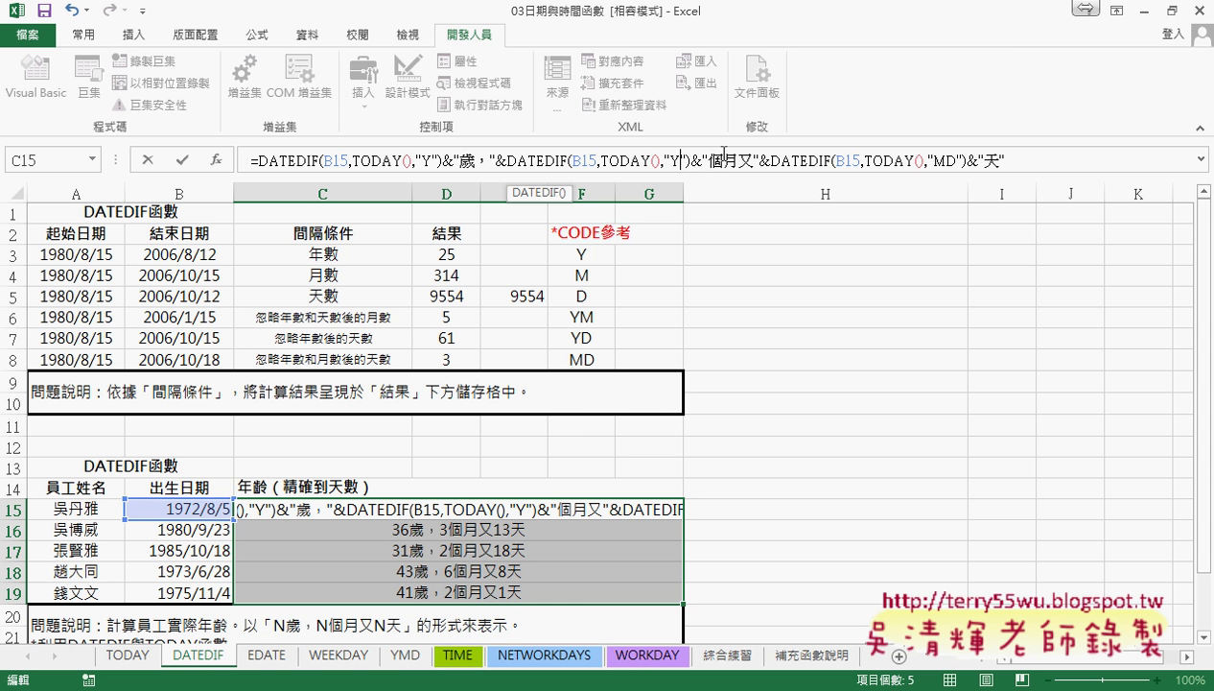
text(M)
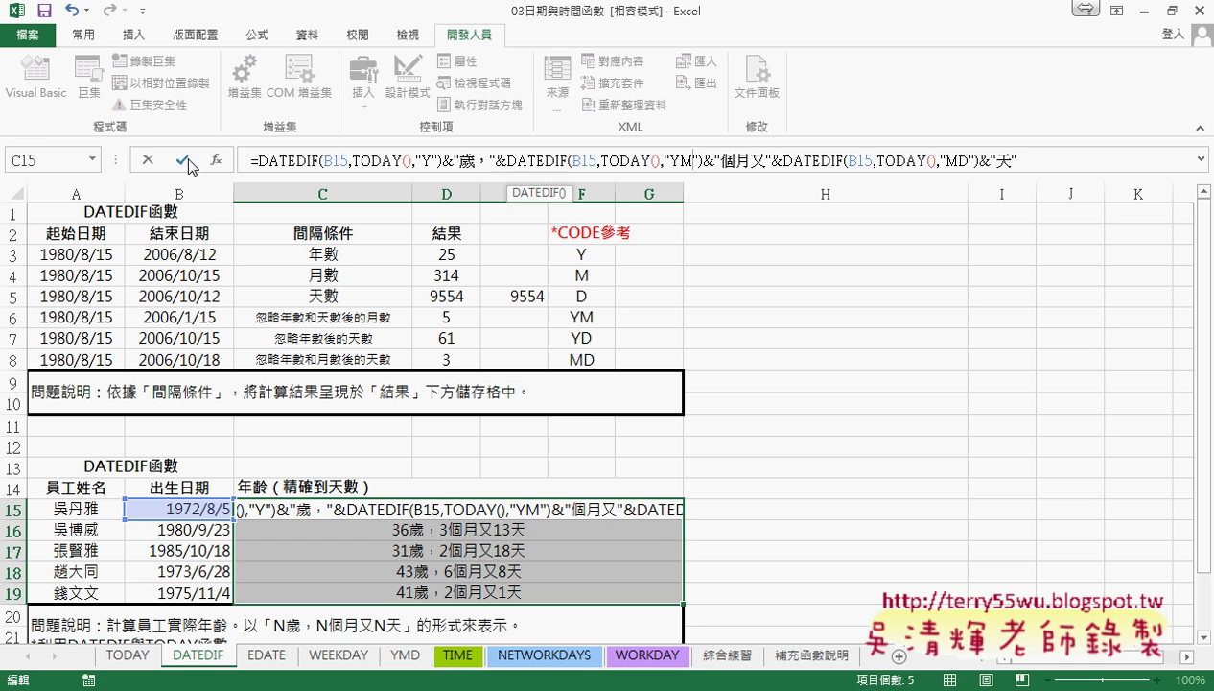
key(Return)
click(835, 509)
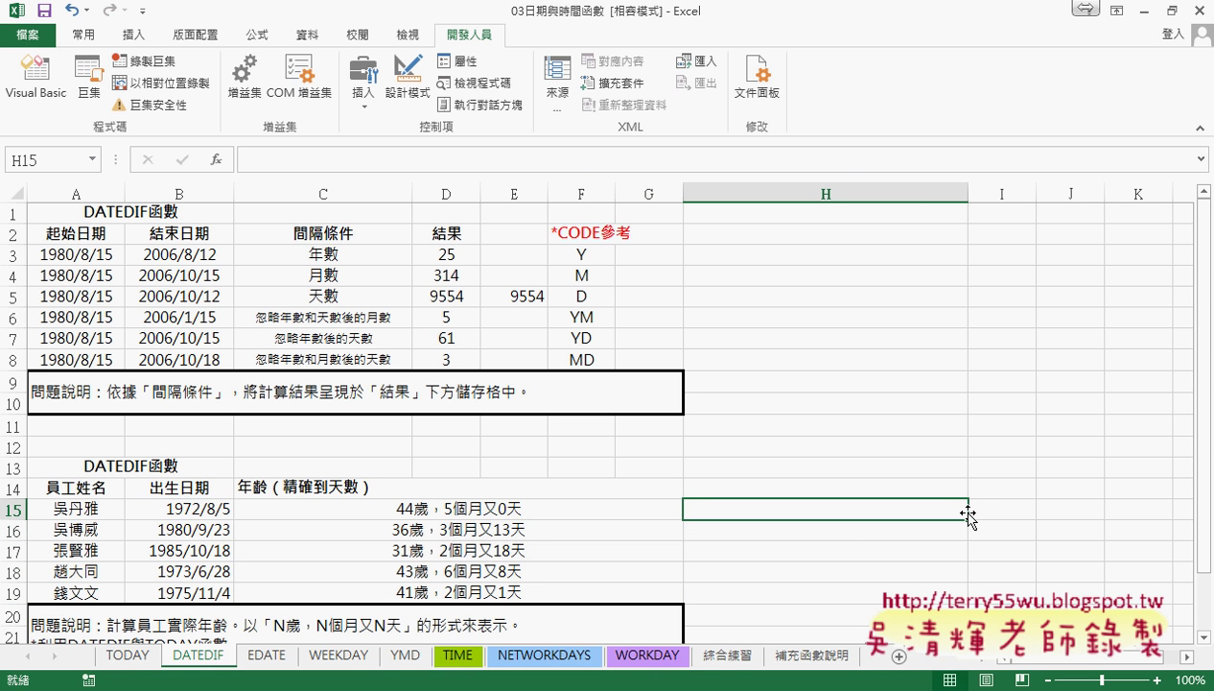
Draw a form button beside the table, assign the 年齡 macro, and caption it 年齡.
click(363, 113)
click(363, 152)
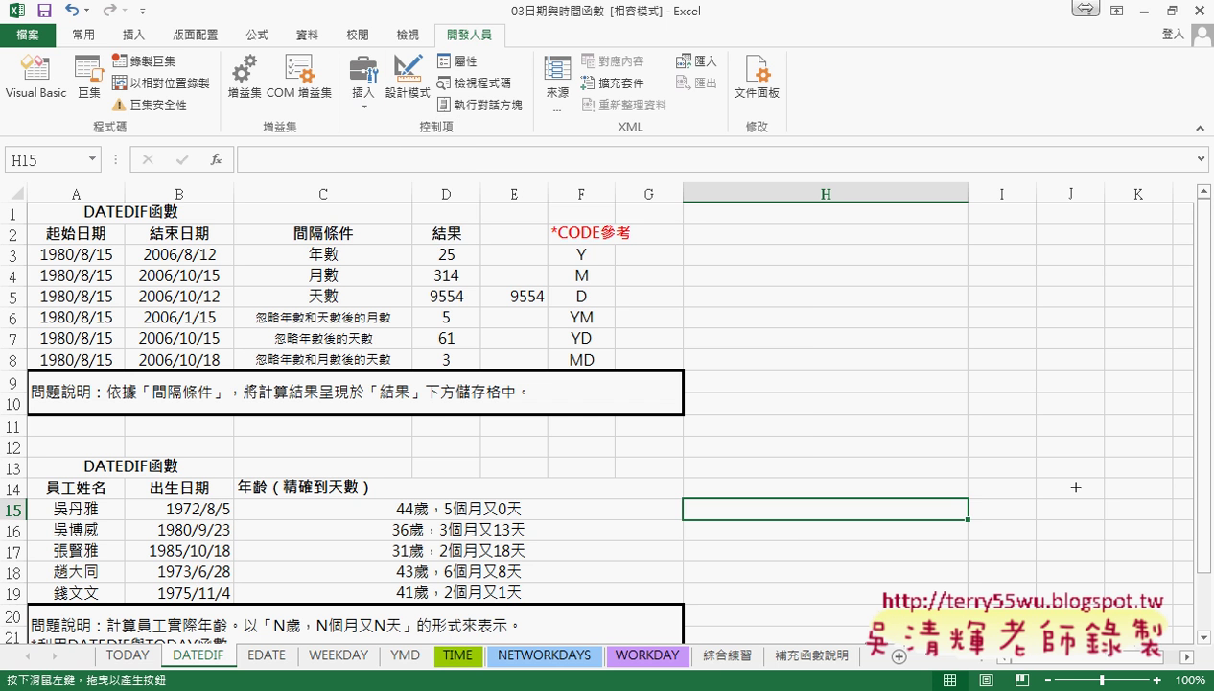
drag(1010, 494, 1126, 523)
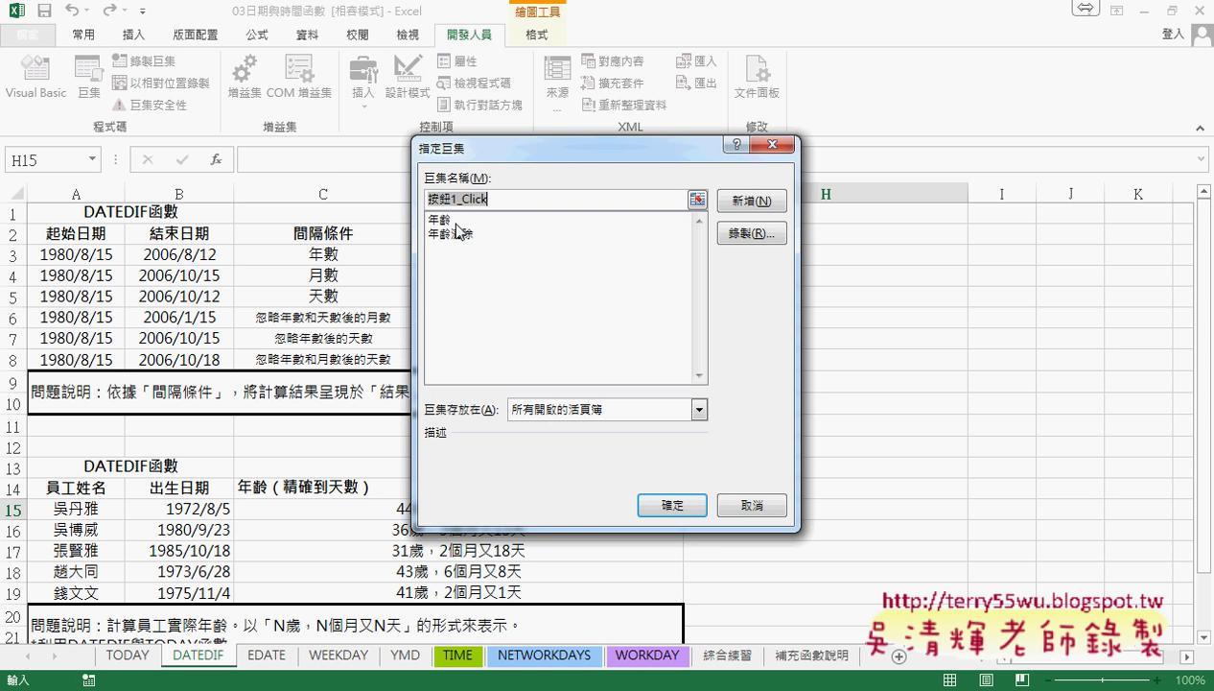
click(463, 220)
double_click(466, 201)
right_click(466, 201)
key(Escape)
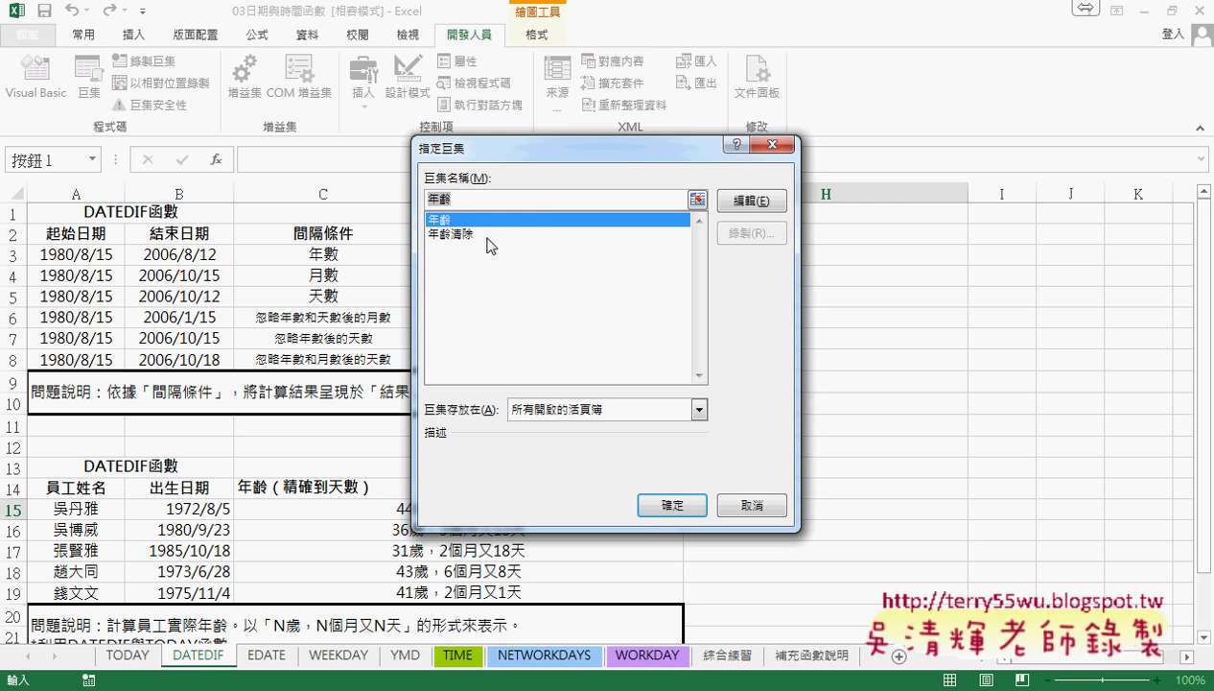
click(683, 505)
click(1056, 509)
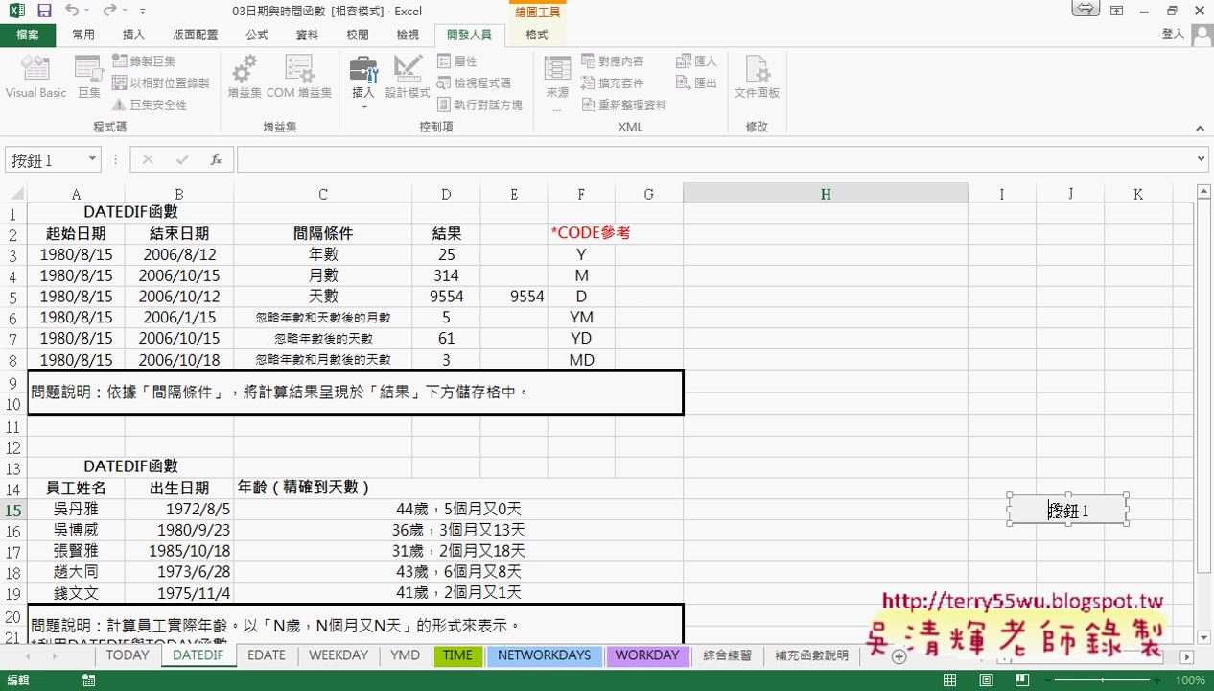
key(BackSpace)
key(BackSpace)
key(BackSpace)
key(Delete)
text(年齡)
Duplicate the button below, assign the 年齡清除 macro, and caption it 清除.
right_click(1079, 518)
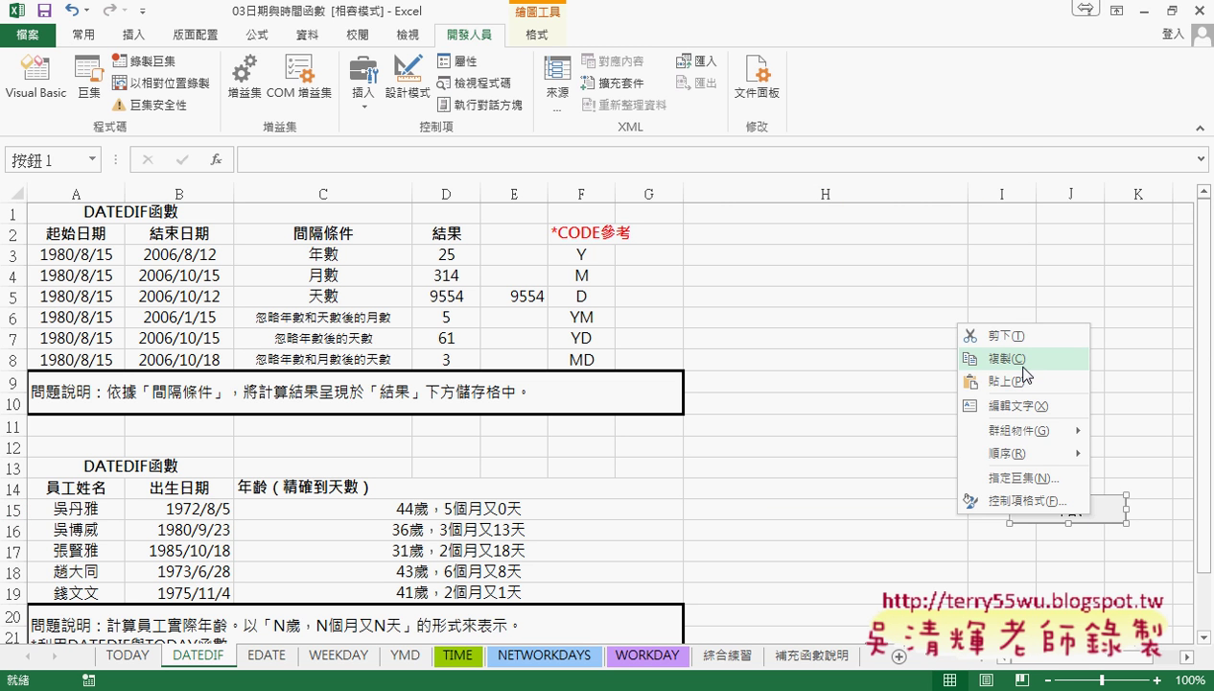
key(Escape)
click(1024, 533)
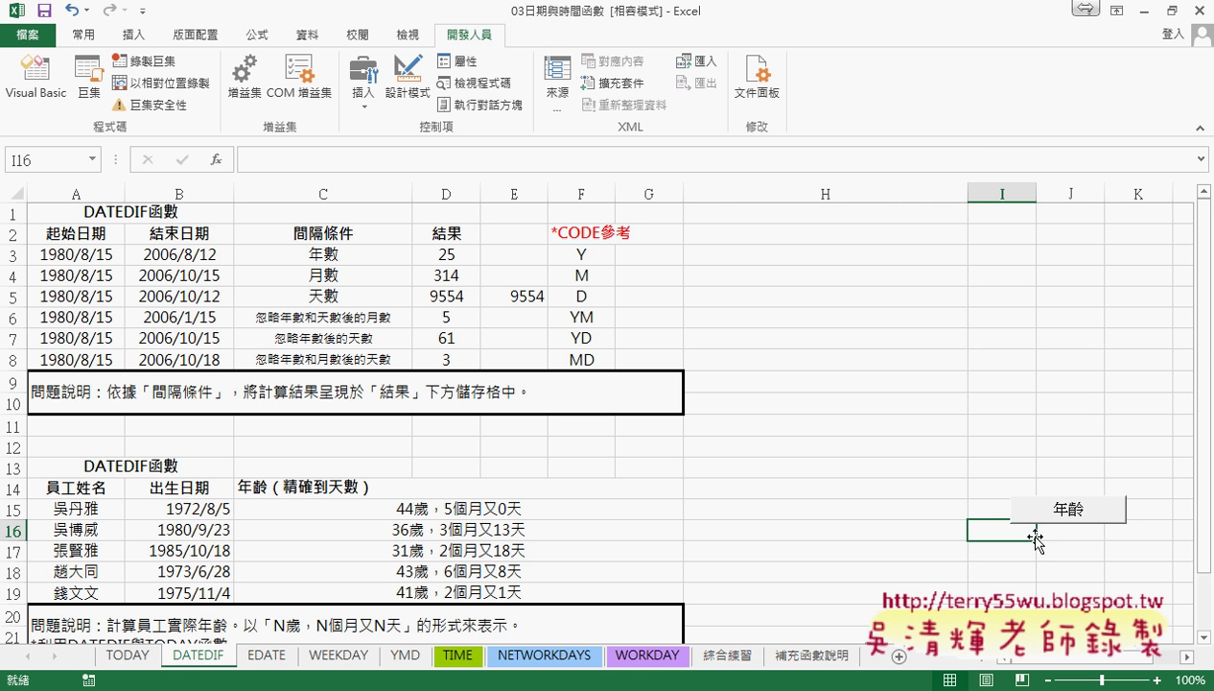
key(ctrl+v)
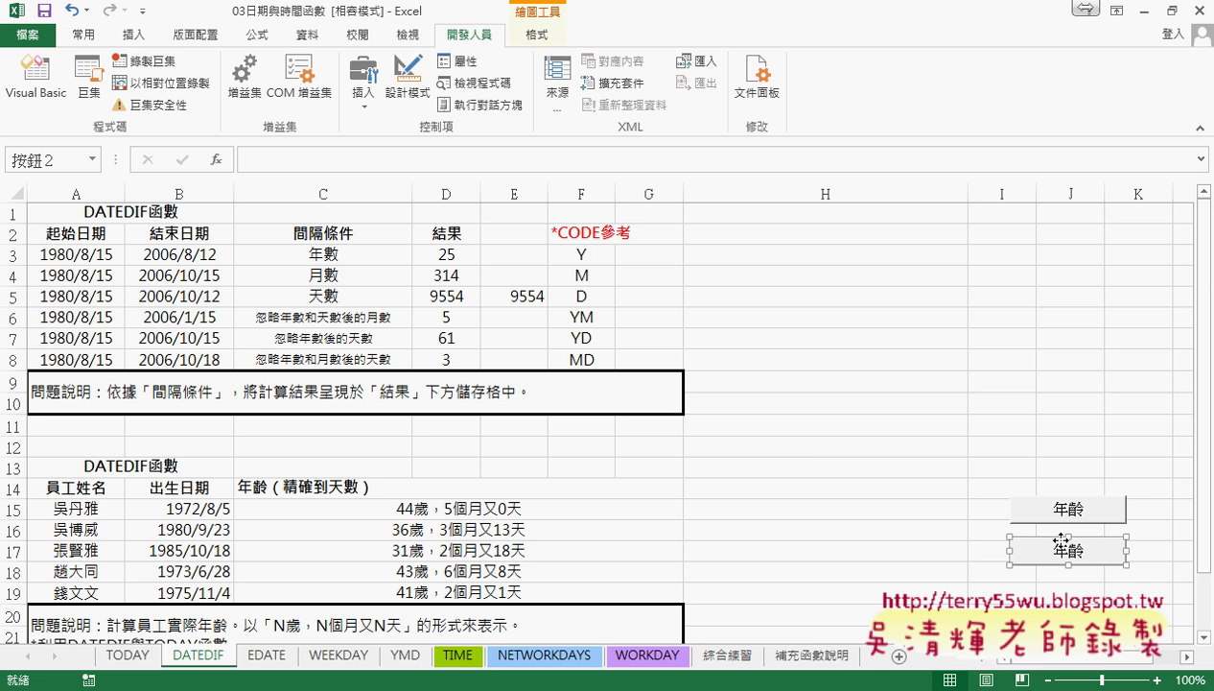
right_click(1050, 542)
click(1065, 501)
click(864, 392)
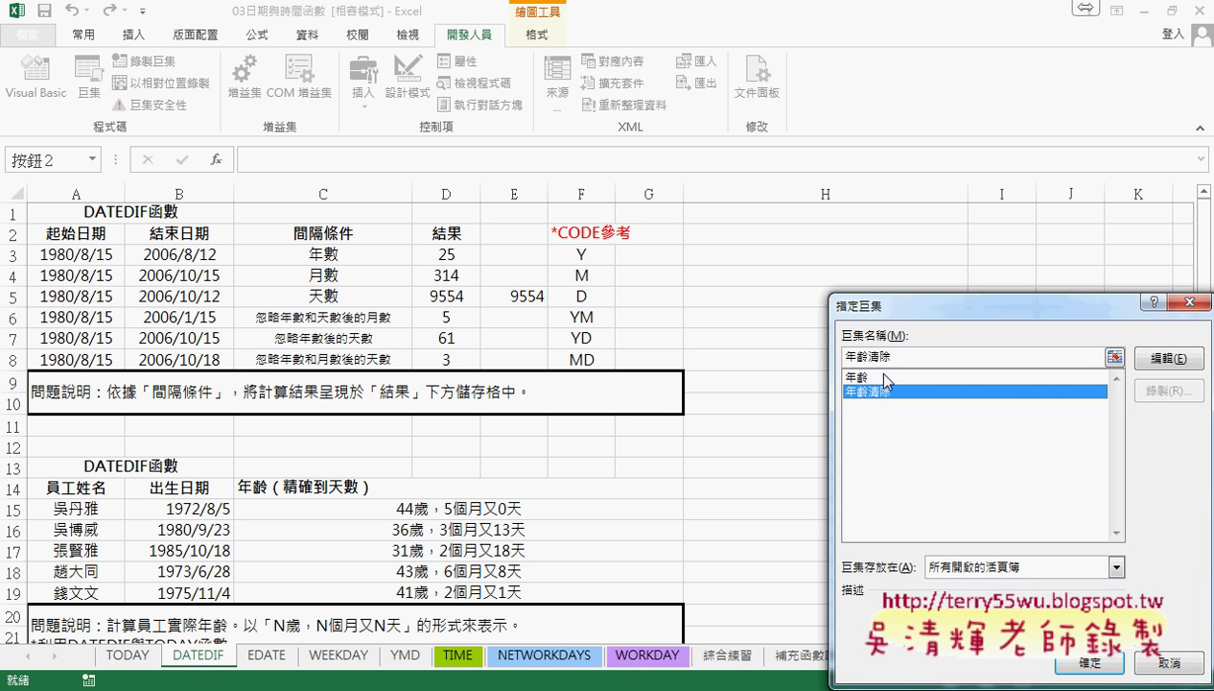
click(1090, 660)
click(1055, 550)
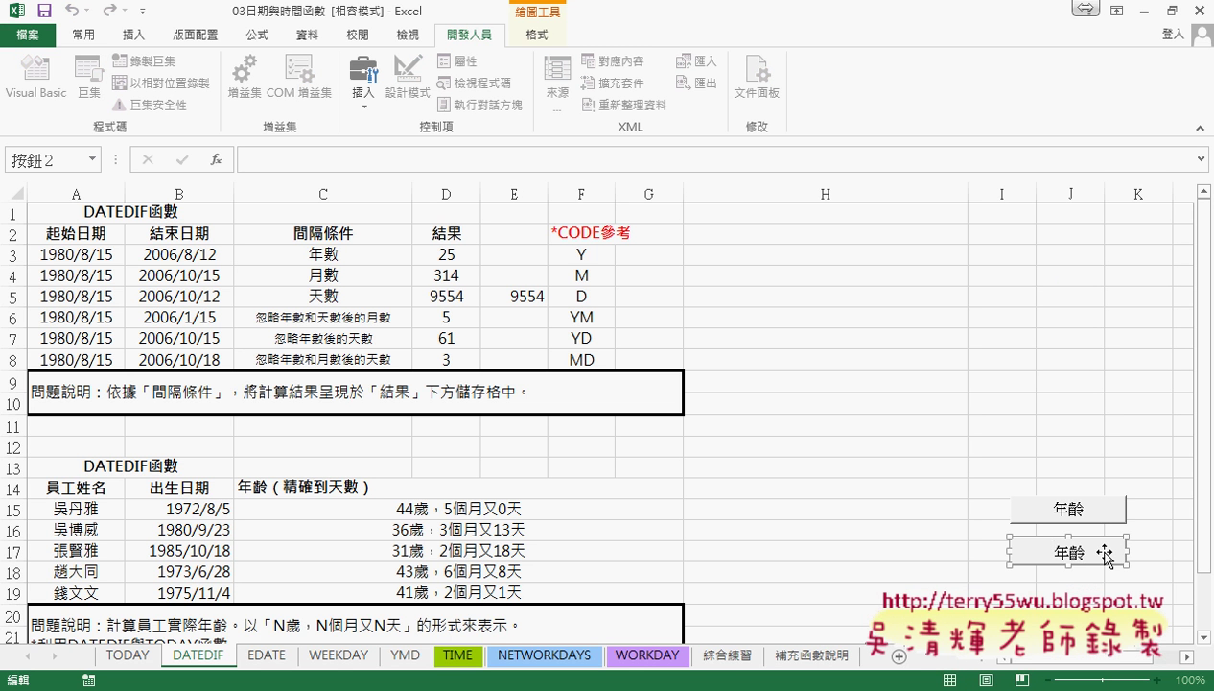
key(Delete)
key(Delete)
text(清除)
click(1132, 592)
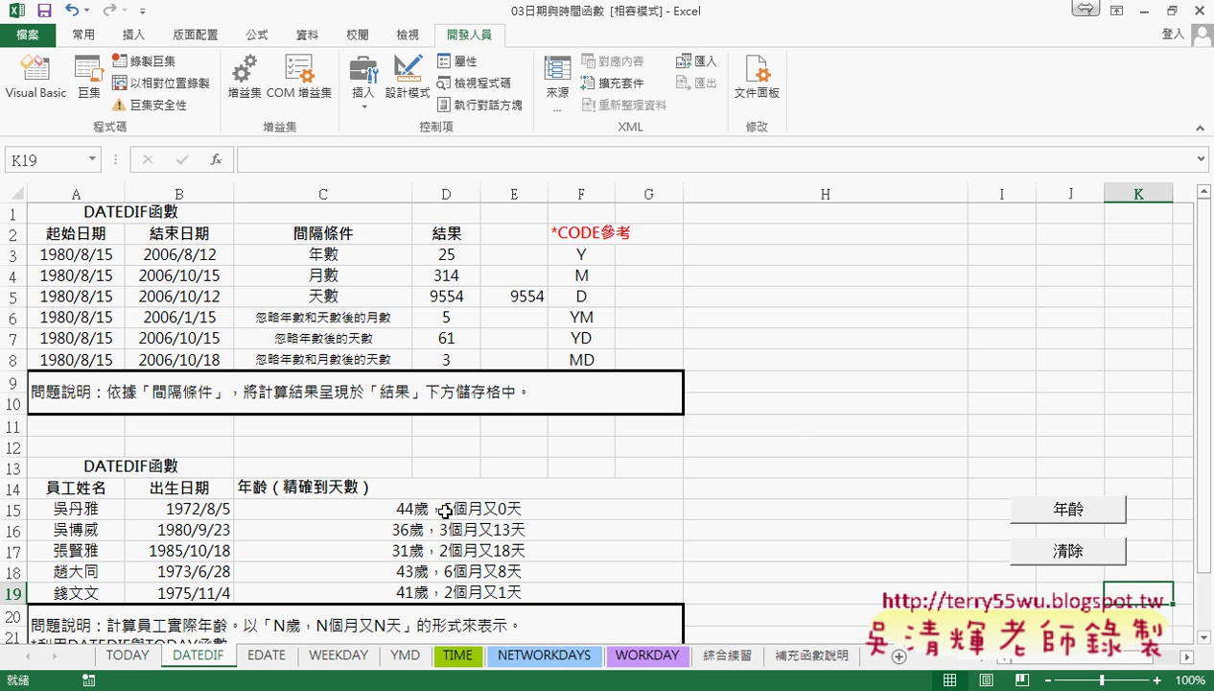
Run 年齡, then 清除, then 年齡 again, and inspect H15's DATEDIF age formula.
click(1021, 516)
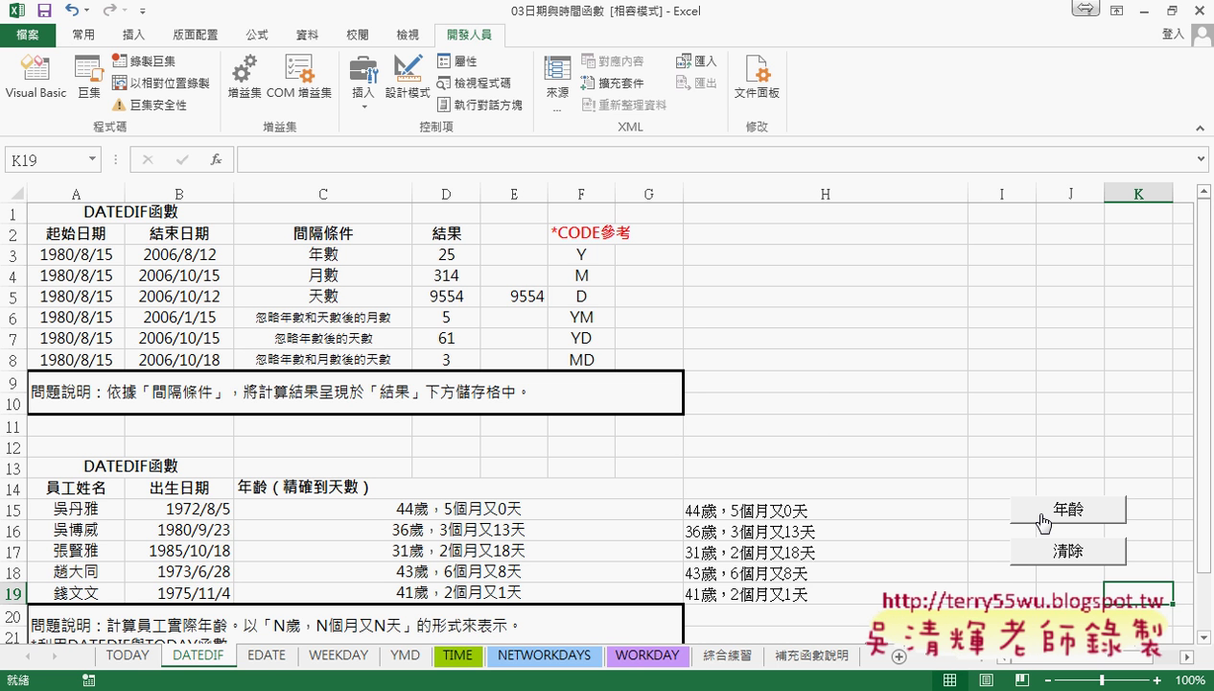
click(1055, 551)
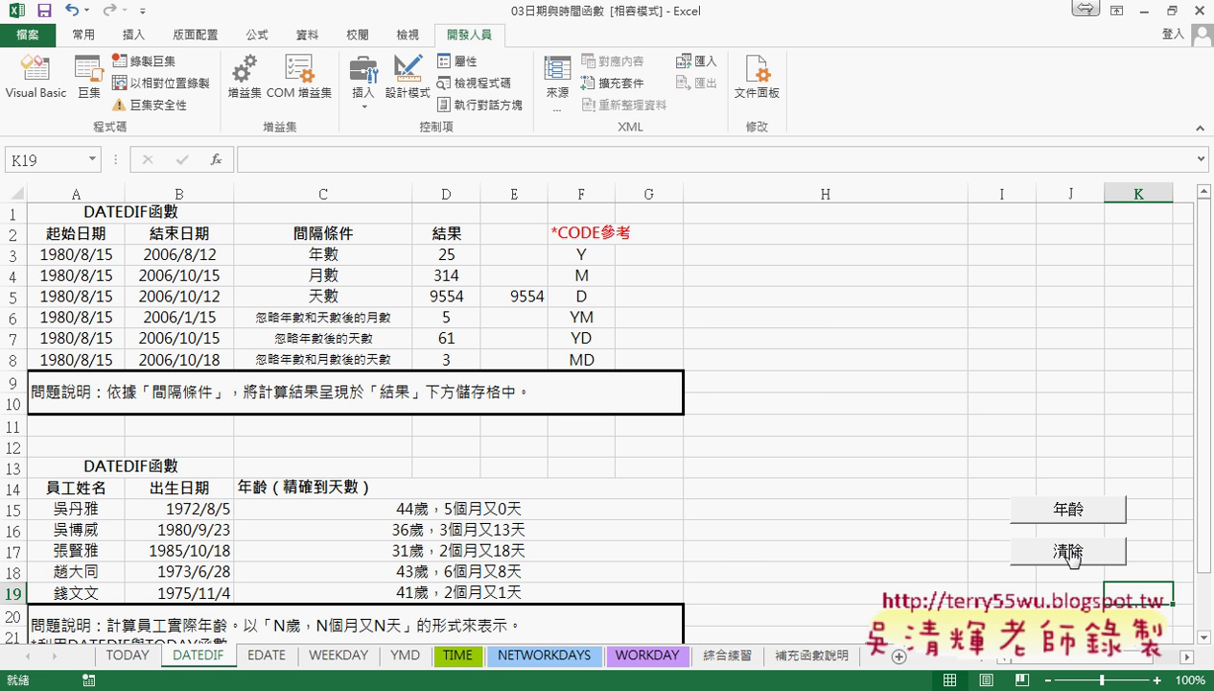
click(1061, 512)
click(749, 515)
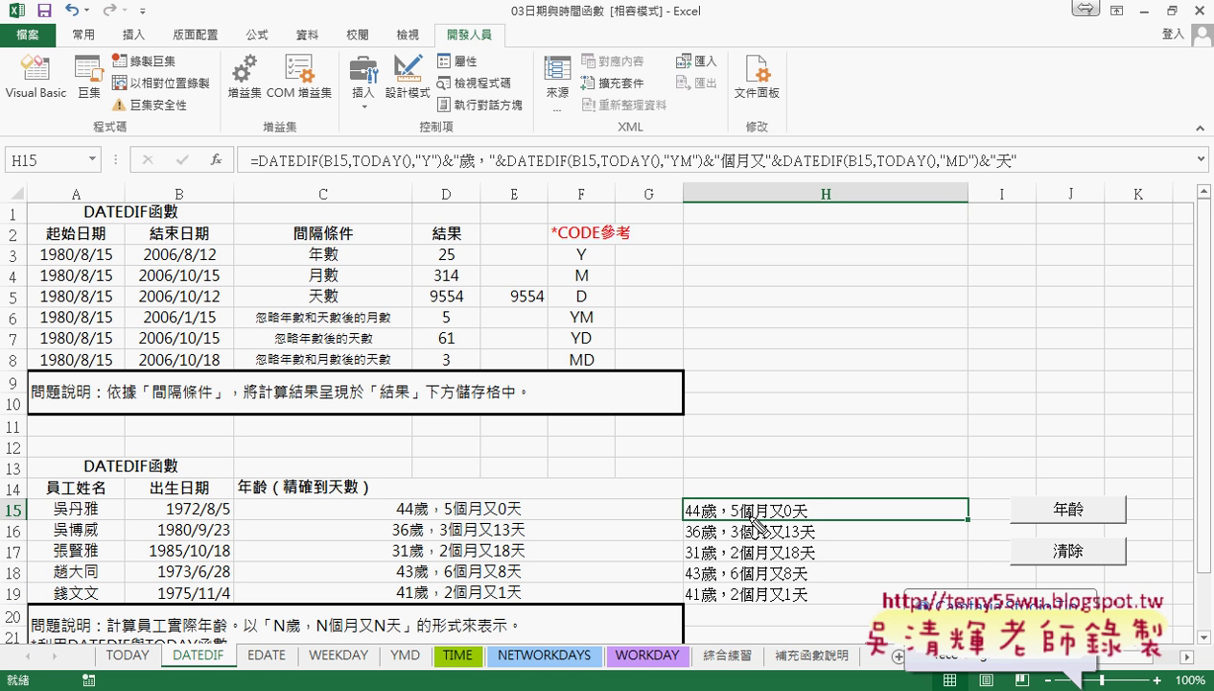
mouse_move(1016, 167)
mouse_down()
mouse_move(259, 171)
mouse_move(1014, 165)
mouse_up()
mouse_move(813, 173)
mouse_down()
mouse_move(792, 340)
mouse_move(750, 499)
mouse_move(765, 529)
mouse_up()
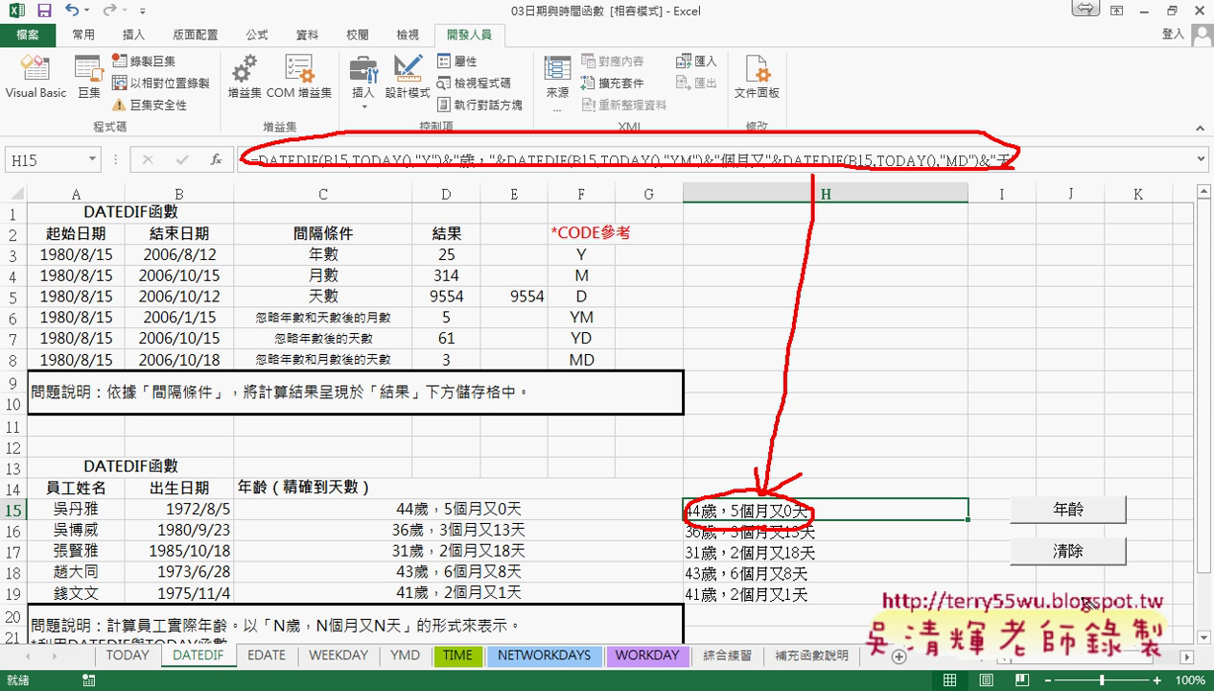
mouse_move(1059, 600)
mouse_down()
mouse_move(1146, 460)
mouse_move(1064, 602)
mouse_move(1041, 604)
mouse_up()
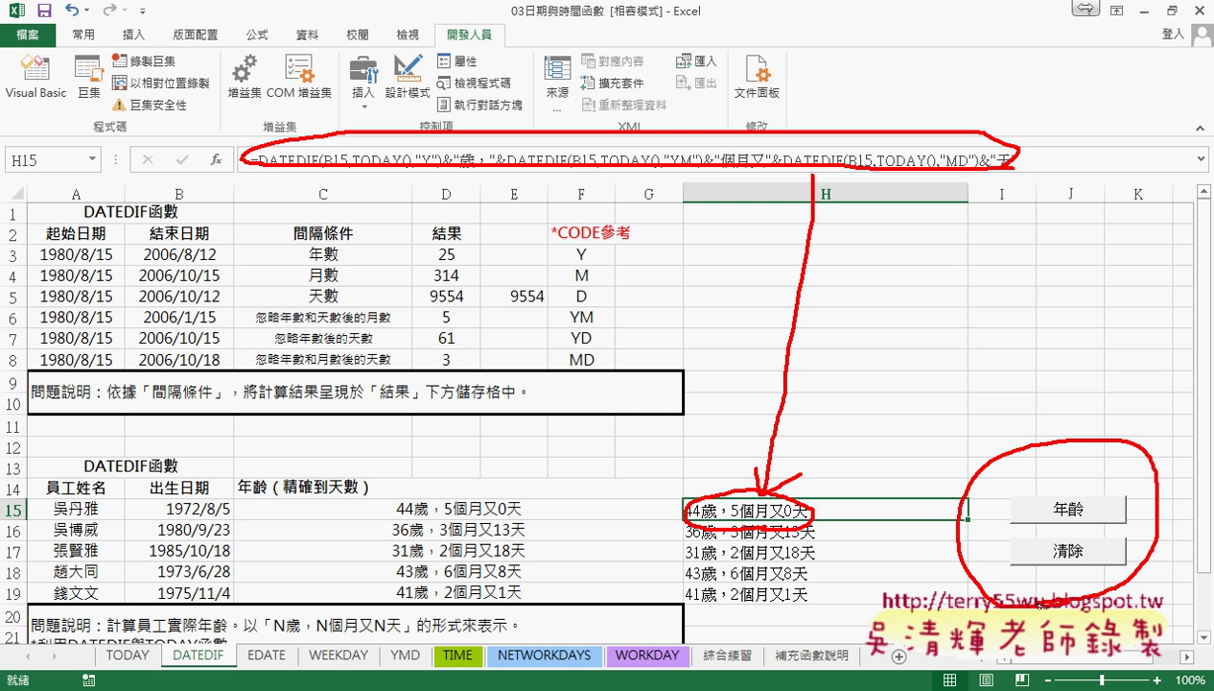